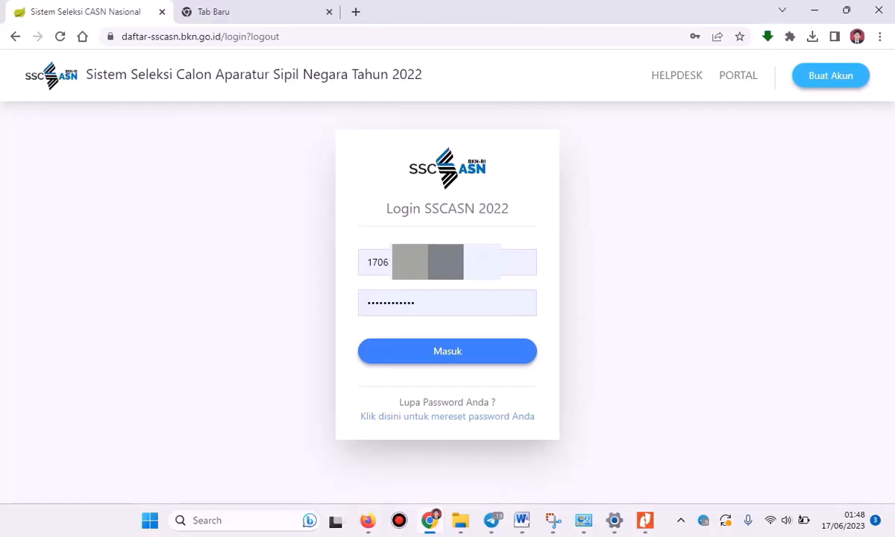
# - Log in to SSCASN 2022 with the filled-in credentials and go to the Seleksi Kompetensi PPPK section of the registration resume
pyautogui.click(417, 359)
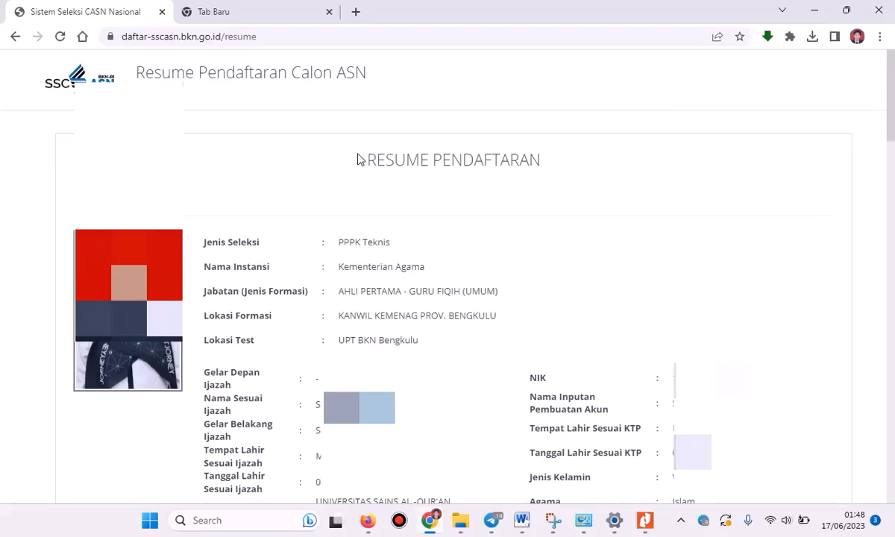
pyautogui.scroll(-5, 582, 244)
pyautogui.scroll(-13, 582, 244)
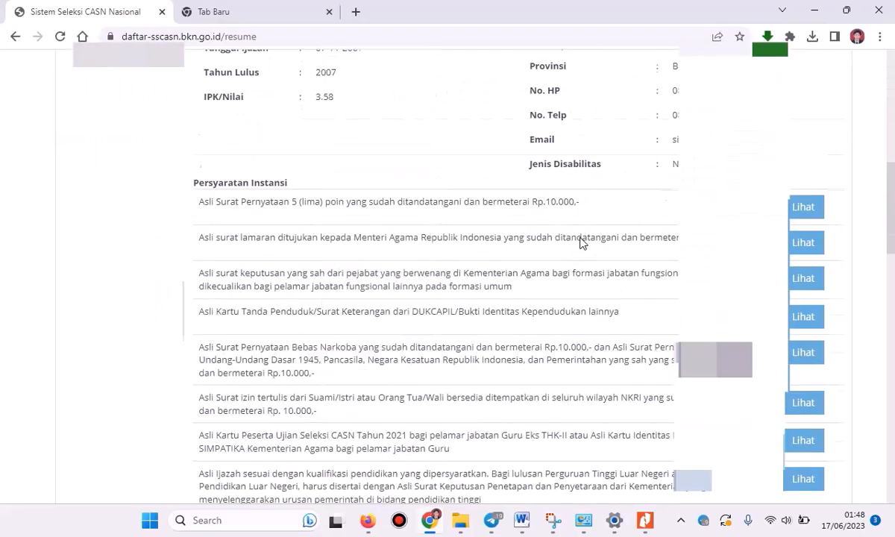
pyautogui.scroll(-5, 582, 244)
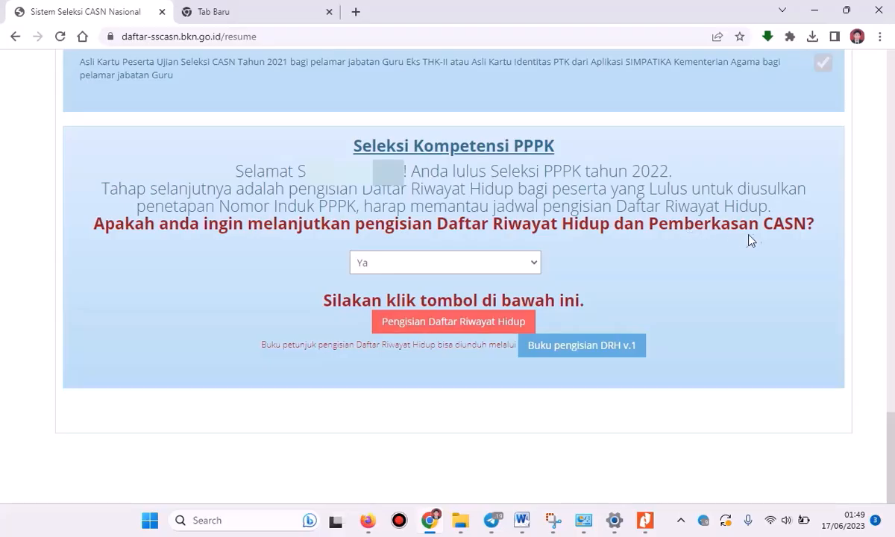
# - Try the answer "Tidak, Saya ingin mengundurkan diri" to see the withdrawal upload options, and set the answer back to "Ya"
pyautogui.click(406, 270)
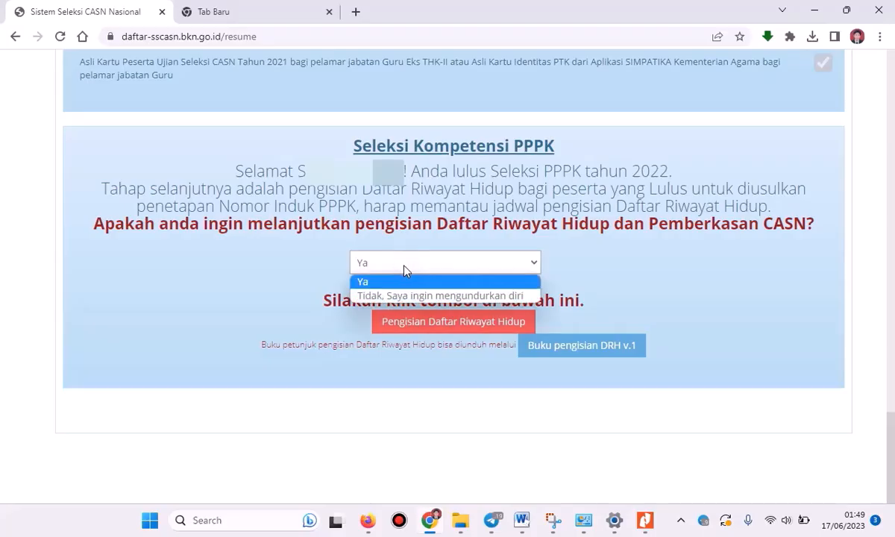
pyautogui.click(398, 298)
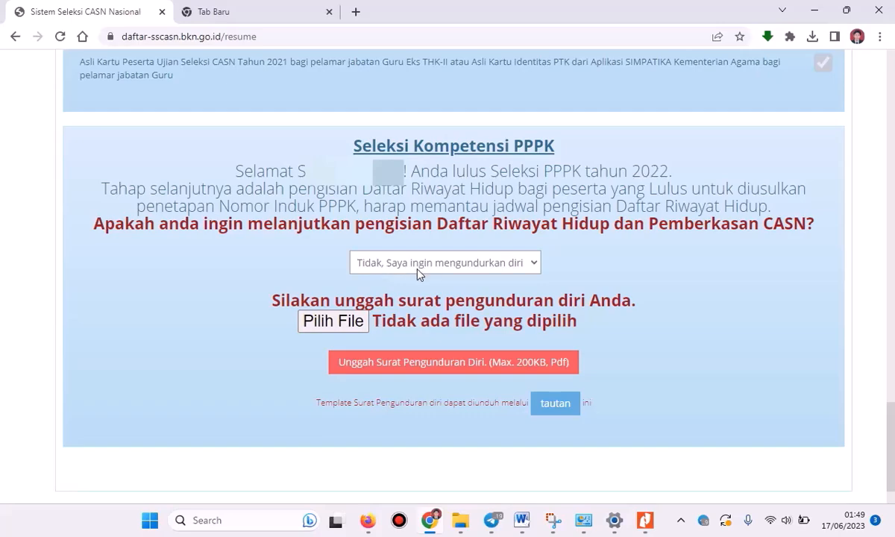
pyautogui.click(475, 264)
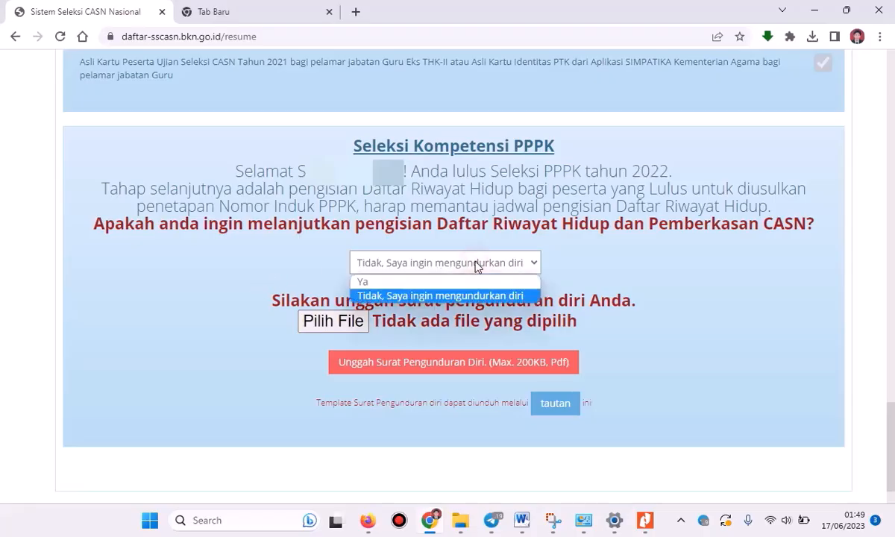
pyautogui.click(448, 297)
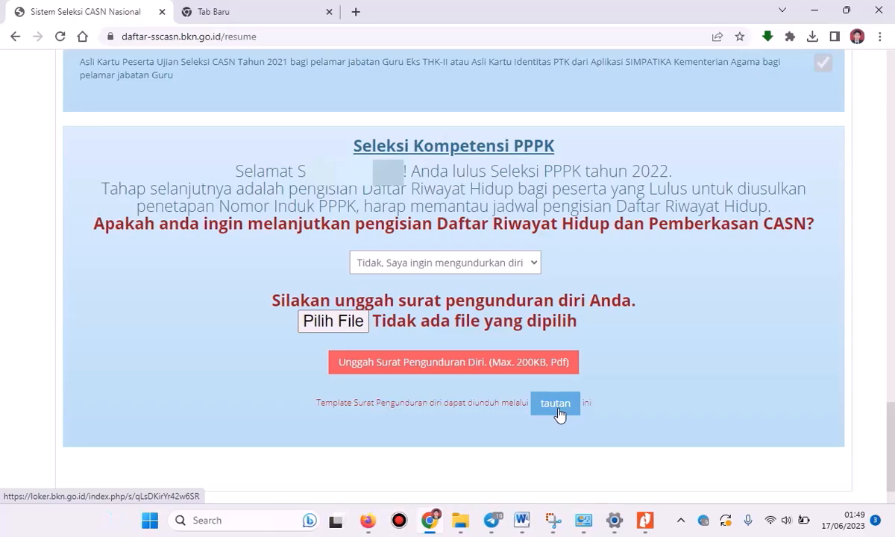
pyautogui.click(463, 265)
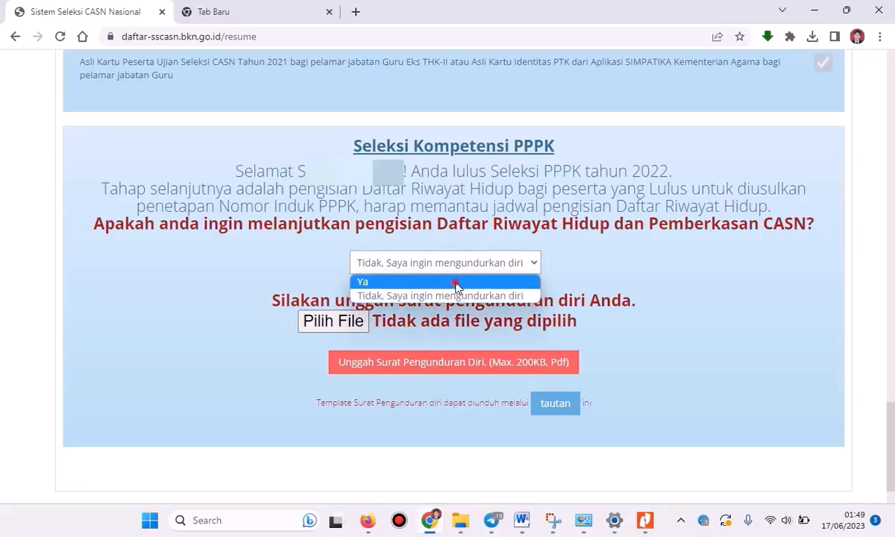
pyautogui.click(457, 284)
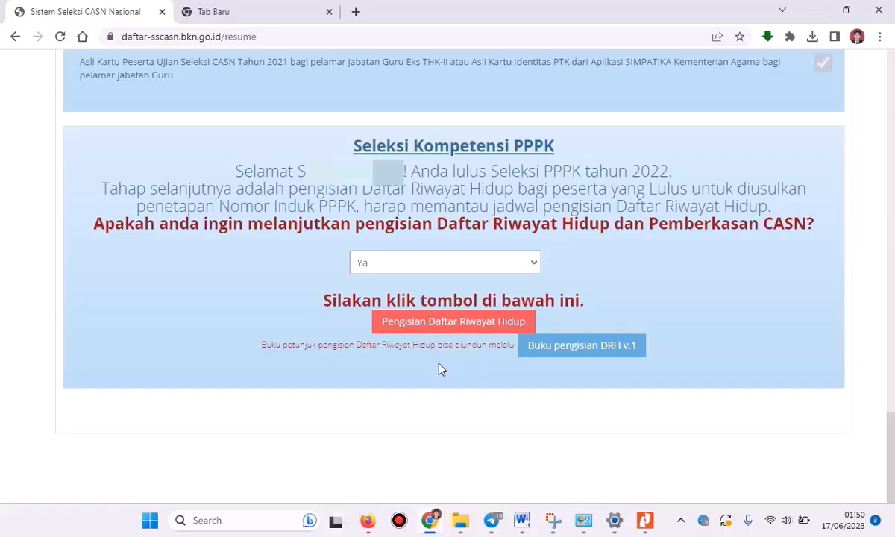
# - Open the Buku pengisian DRH v.1 page, return to the resume and start the Pengisian Daftar Riwayat Hidup
pyautogui.click(569, 352)
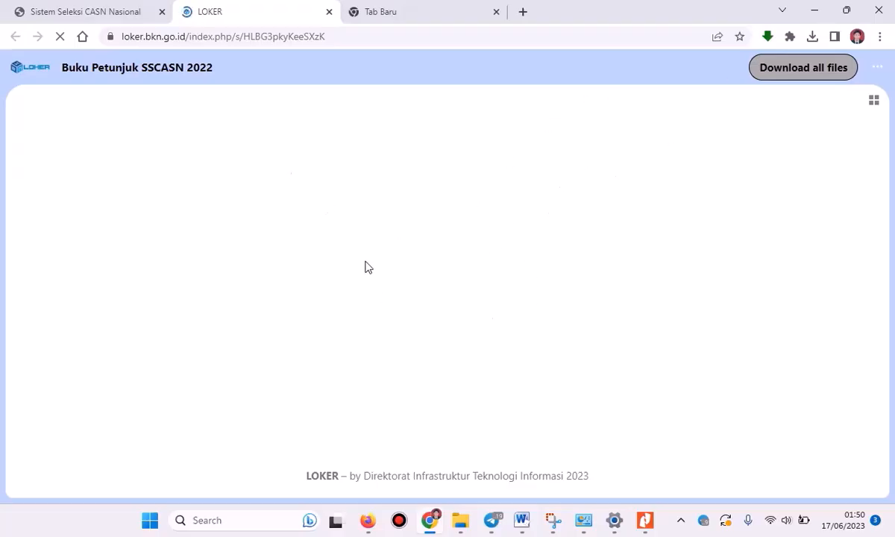
pyautogui.click(72, 11)
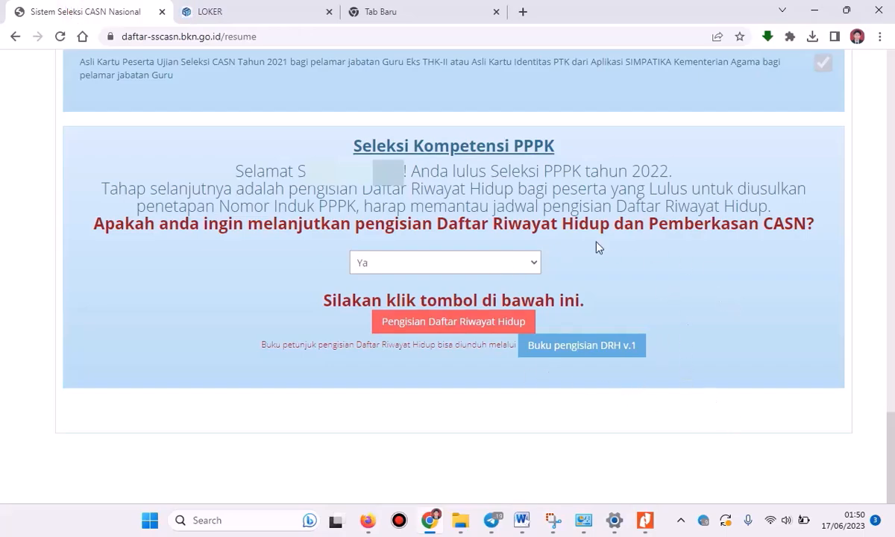
pyautogui.click(430, 328)
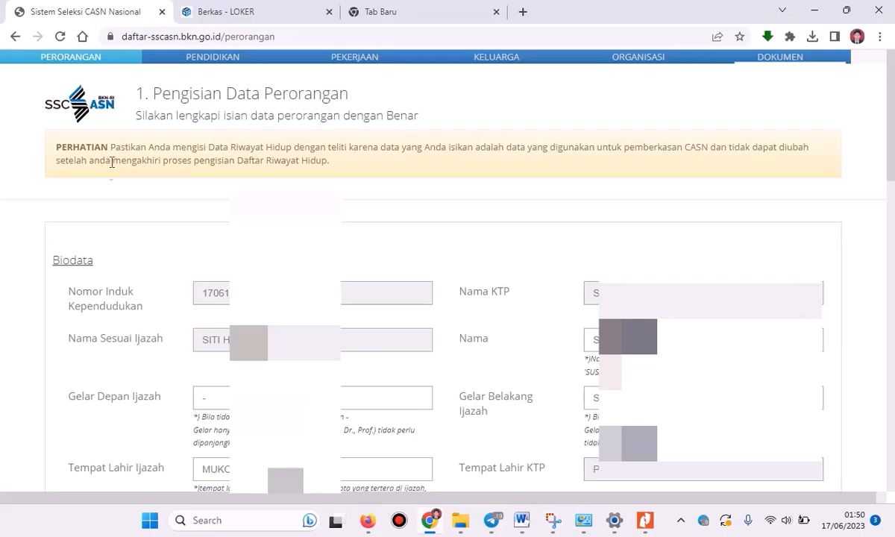
# - Read the PERHATIAN notice and review the Biodata, Alamat Domisili and Keterangan lainnya fields of the personal data form
pyautogui.moveTo(60, 148); pyautogui.dragTo(344, 166)
pyautogui.click(65, 151)
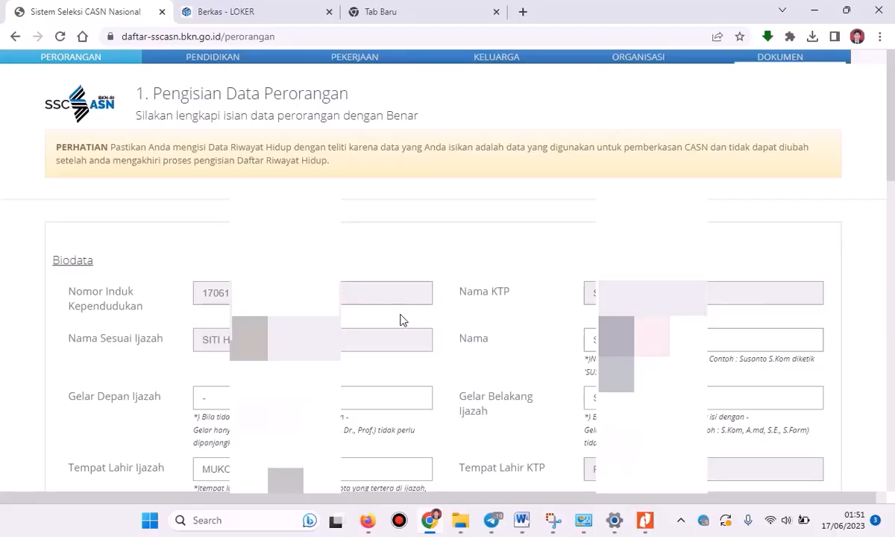
pyautogui.scroll(-1, 424, 332)
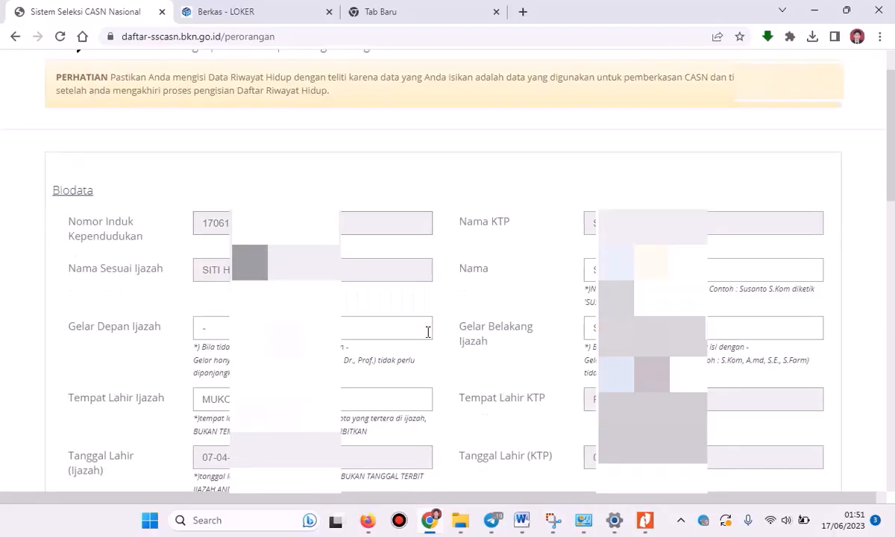
pyautogui.scroll(-2, 428, 331)
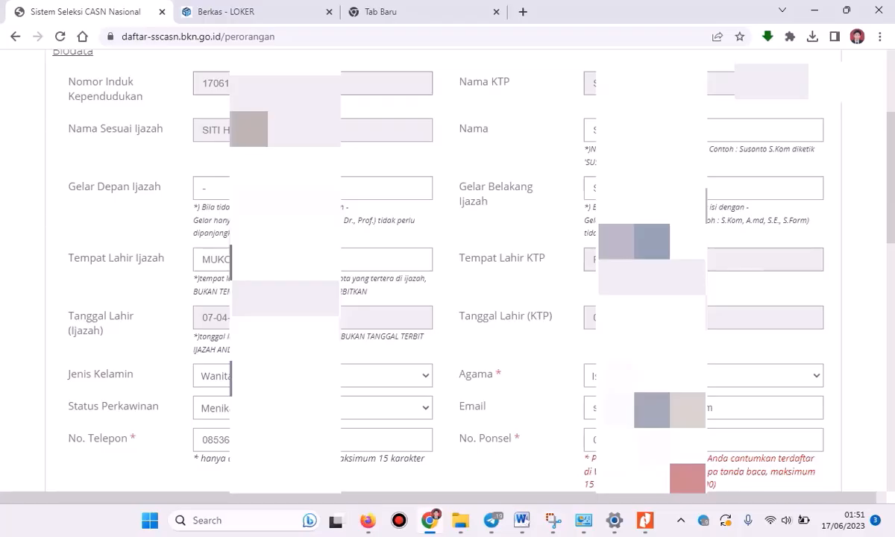
pyautogui.scroll(-1, 448, 268)
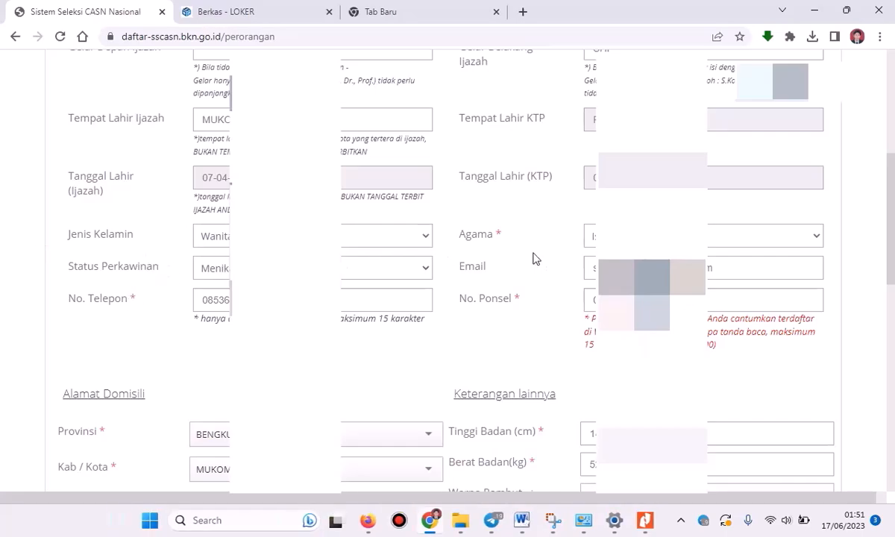
pyautogui.scroll(-1, 582, 282)
pyautogui.scroll(-2, 448, 269)
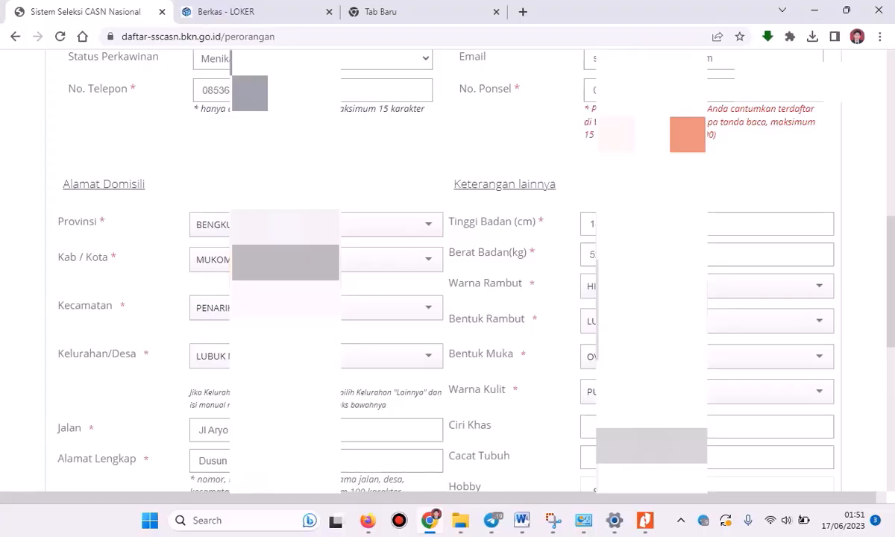
pyautogui.scroll(3, 448, 269)
pyautogui.scroll(-2, 448, 269)
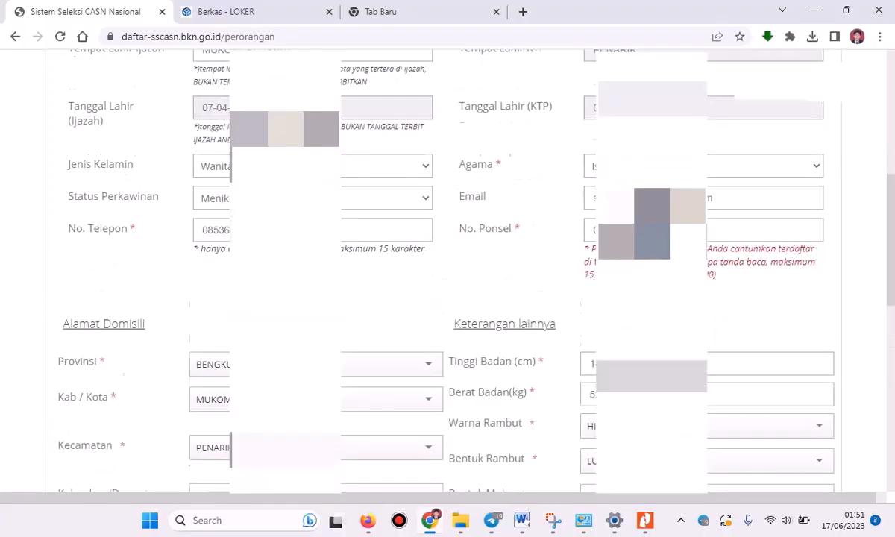
# - Reselect the applicant's province under Alamat Domisili and check the remaining address fields
pyautogui.click(317, 295)
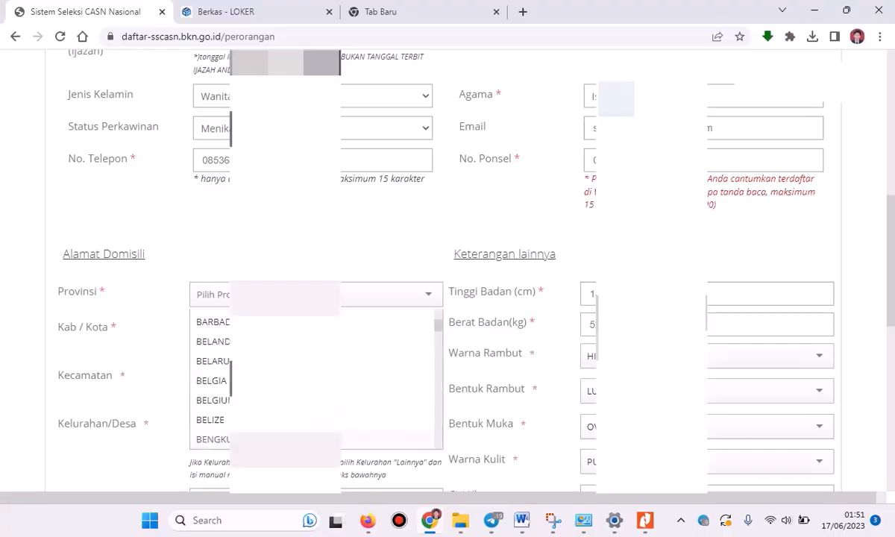
pyautogui.click(285, 440)
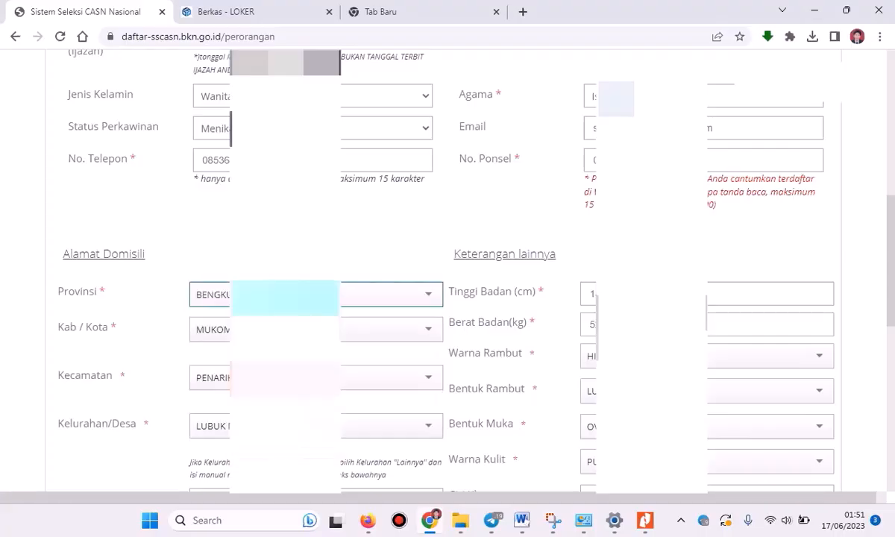
pyautogui.click(428, 295)
pyautogui.click(381, 297)
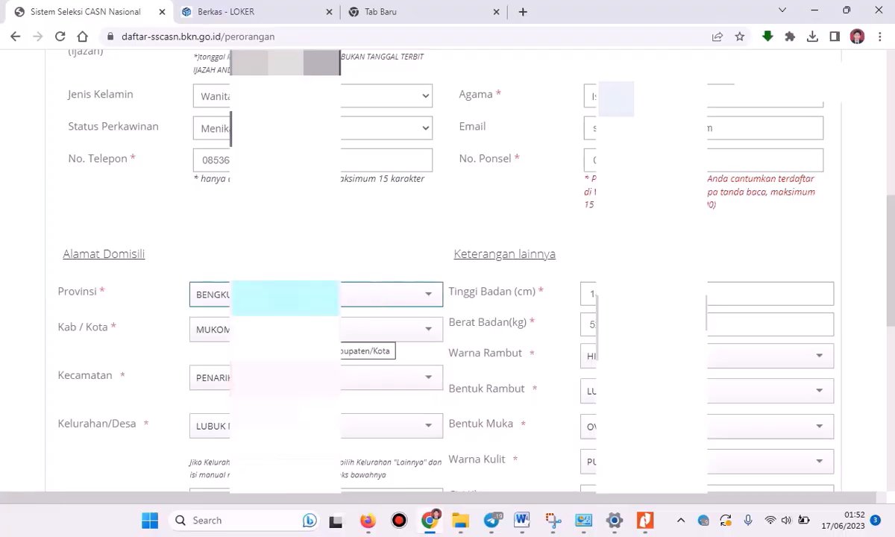
pyautogui.scroll(-3, 447, 298)
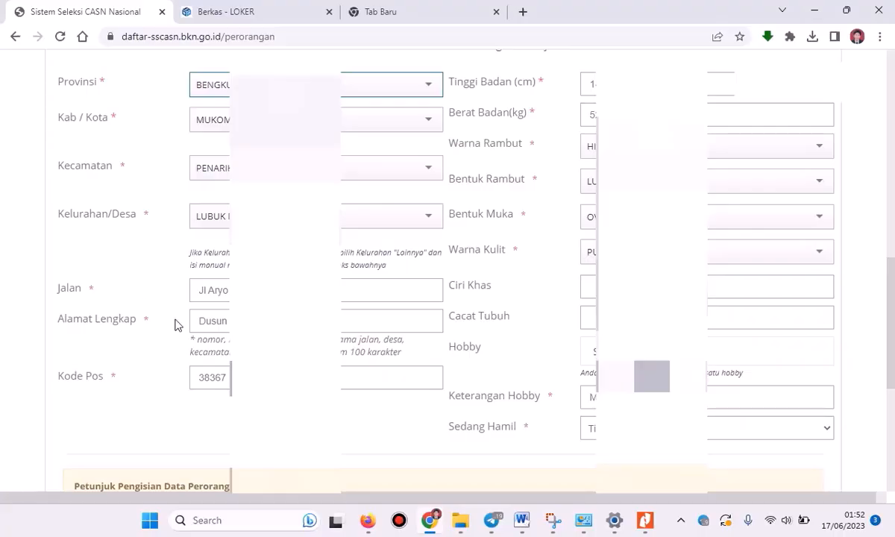
pyautogui.scroll(2, 417, 238)
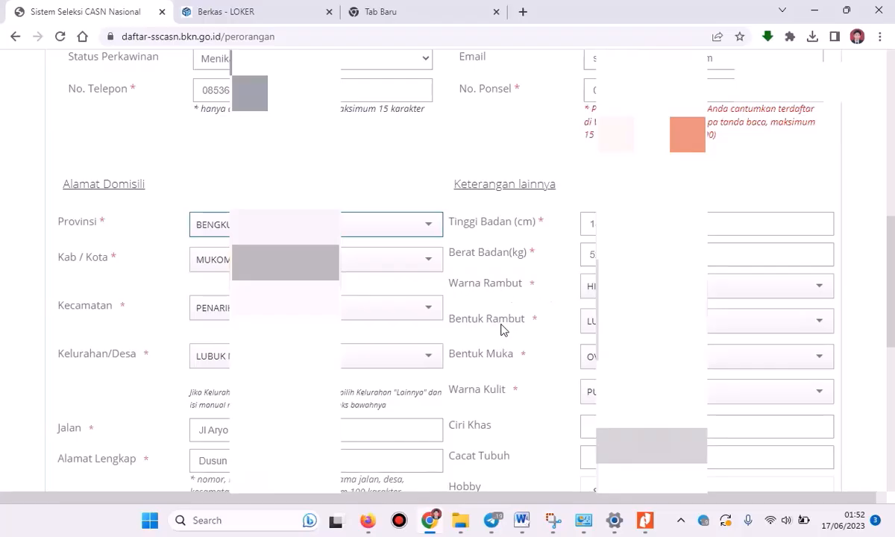
# - Check the choices for Warna Rambut, Bentuk Rambut and Bentuk Muka under Keterangan lainnya, keeping the selected options
pyautogui.click(651, 286)
pyautogui.click(651, 312)
pyautogui.click(651, 321)
pyautogui.click(651, 347)
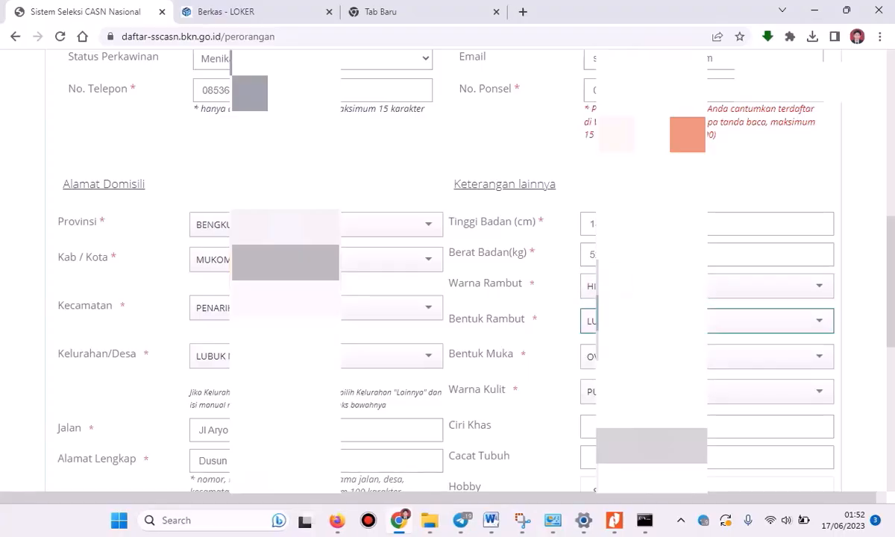
pyautogui.click(651, 357)
pyautogui.click(651, 402)
# - Enter the displayed CAPTCHA code below the Petunjuk Pengisian Data Perorangan and continue to the Pendidikan section
pyautogui.scroll(-3, 448, 284)
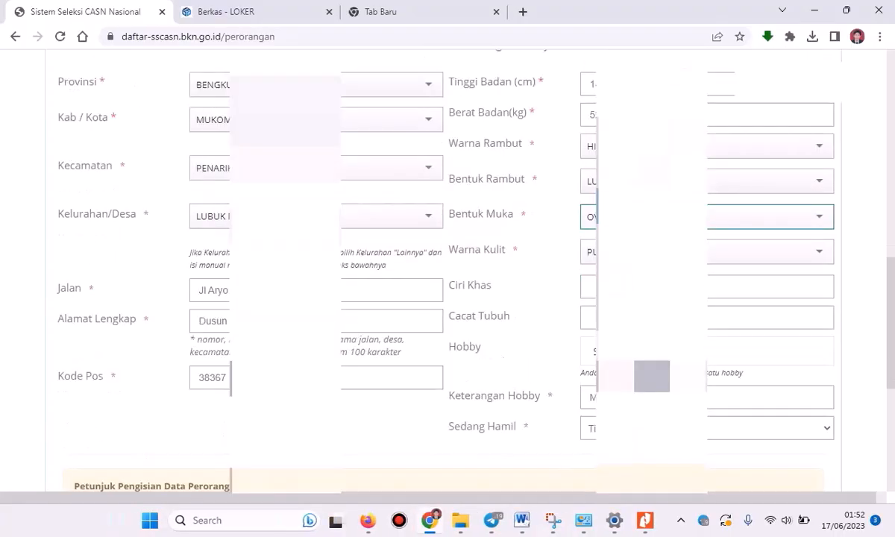
pyautogui.scroll(-3, 447, 283)
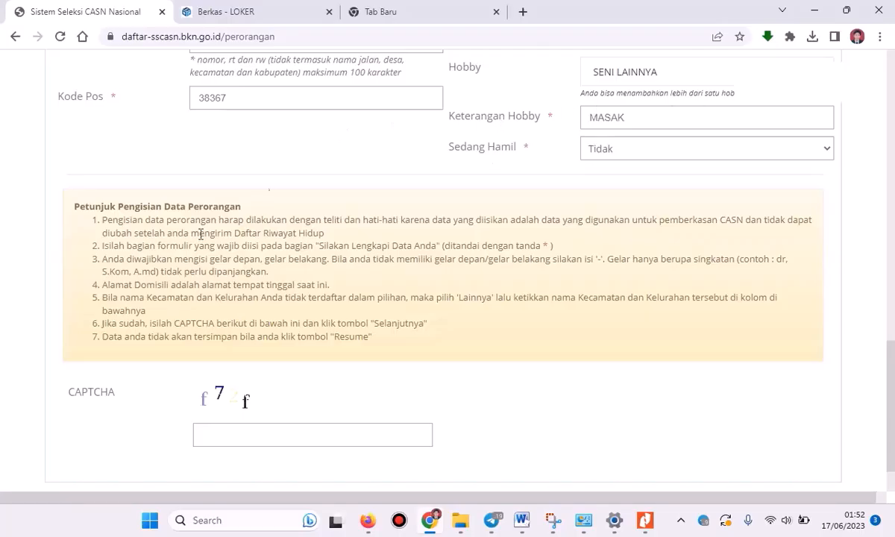
pyautogui.click(233, 439)
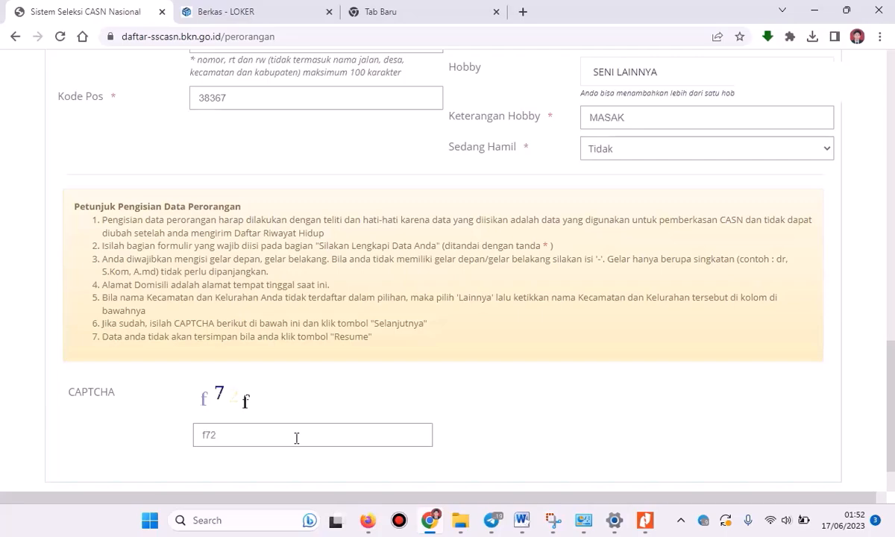
pyautogui.scroll(-1, 296, 438)
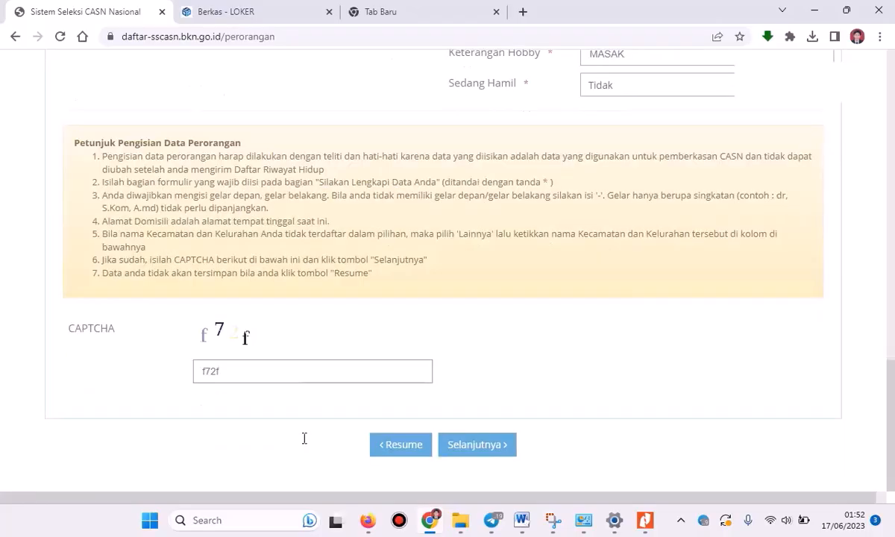
pyautogui.click(470, 447)
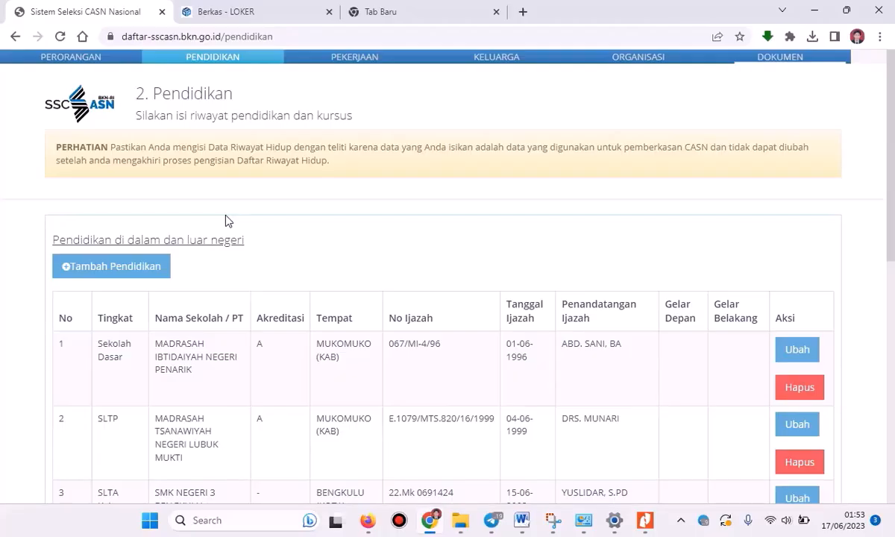
# - Open a new Tambah Pendidikan entry and look through the available Tingkat Pendidikan levels without choosing one
pyautogui.click(103, 268)
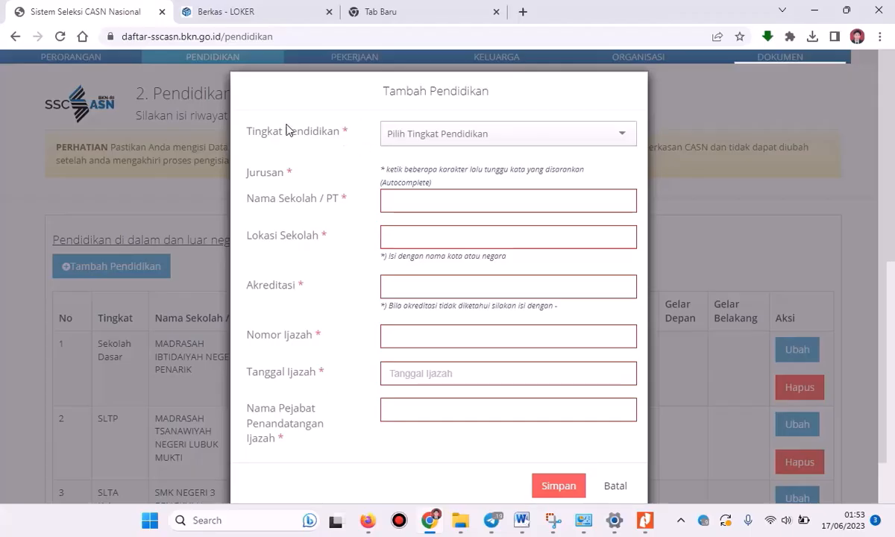
pyautogui.click(422, 139)
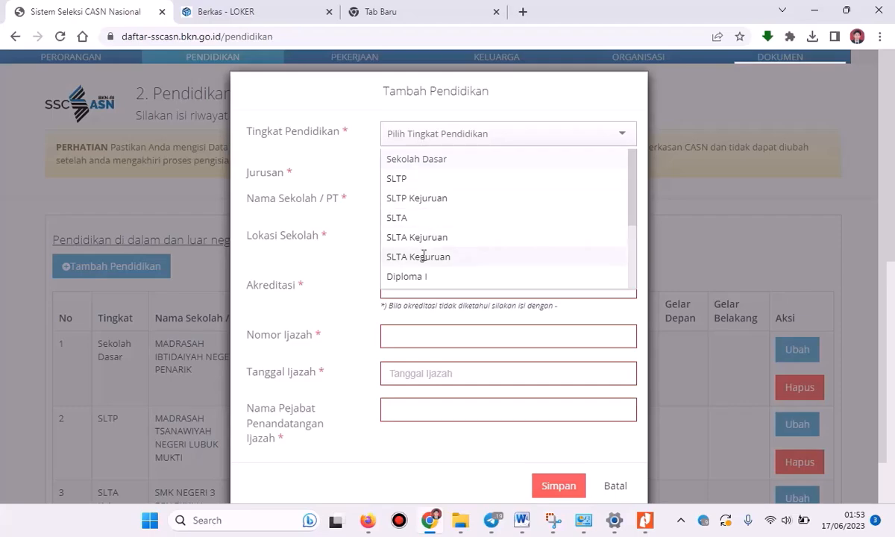
pyautogui.scroll(-3, 423, 183)
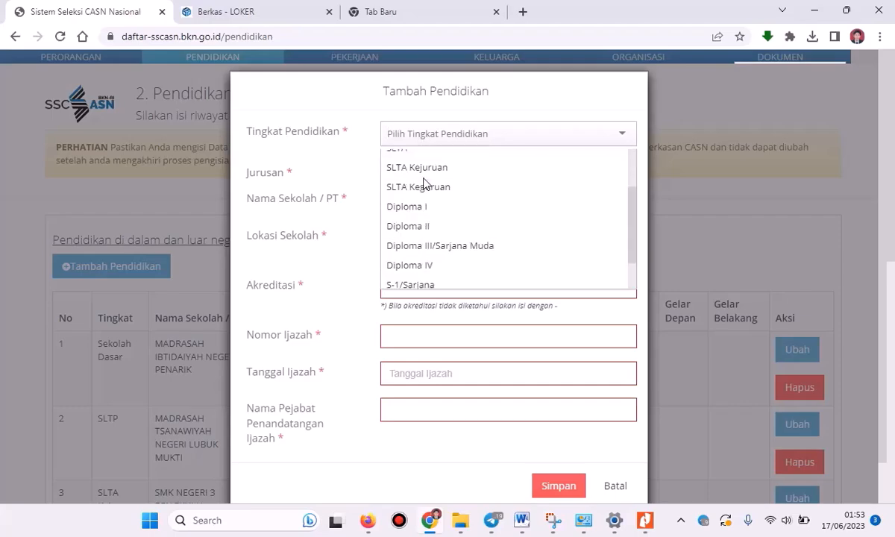
pyautogui.scroll(3, 439, 243)
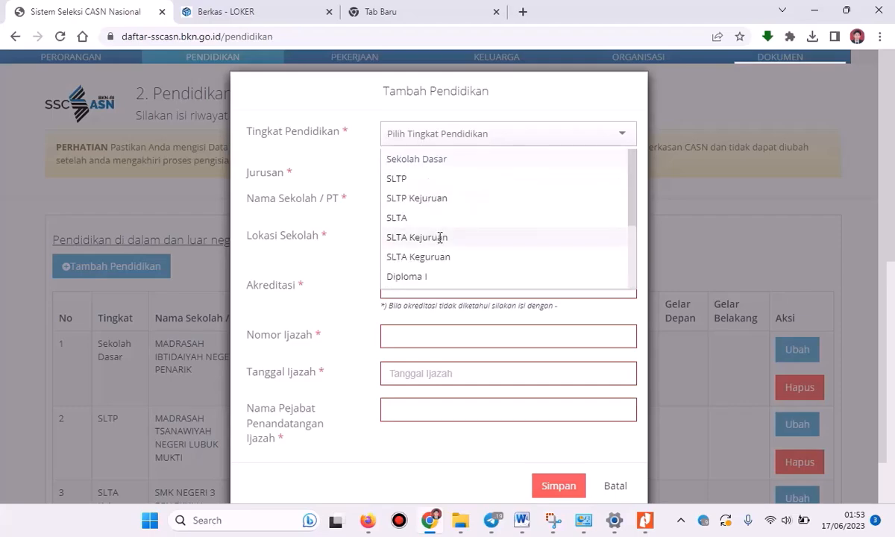
pyautogui.scroll(-3, 423, 181)
pyautogui.scroll(3, 420, 173)
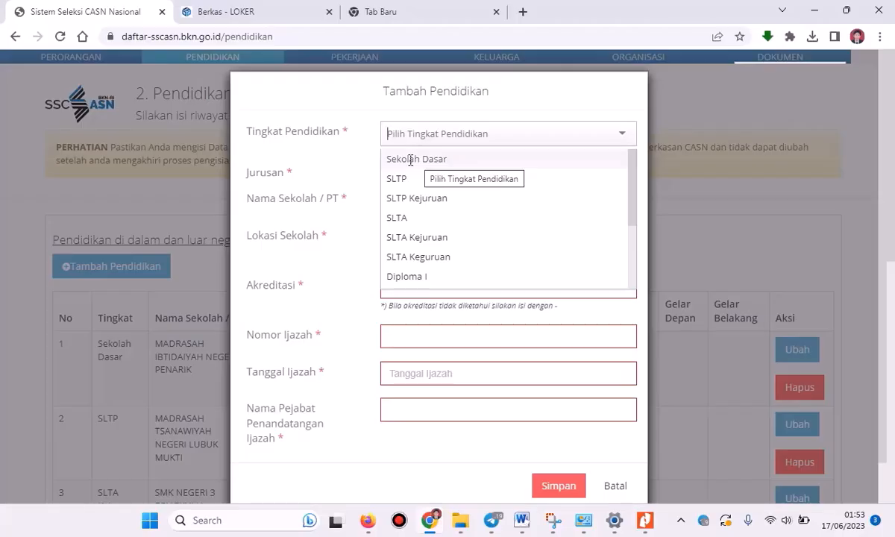
pyautogui.click(345, 159)
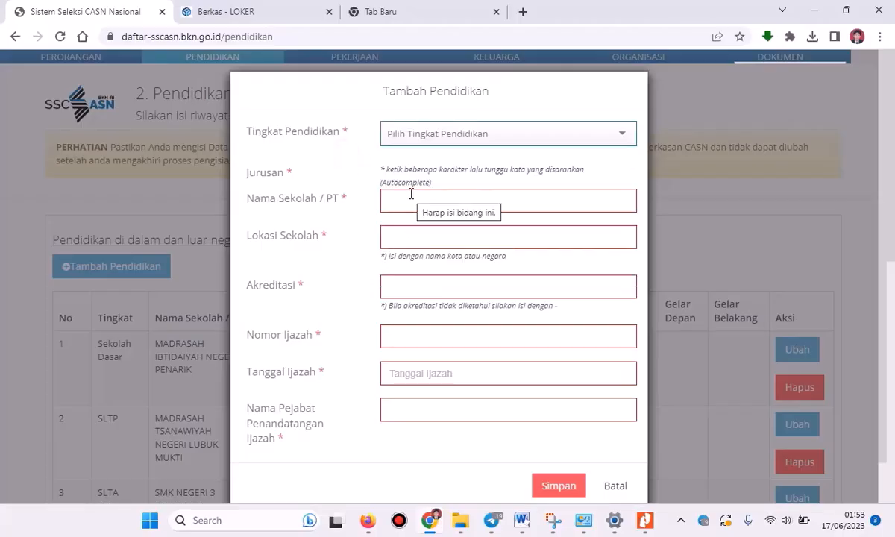
# - Check the remaining required fields of the empty Tambah Pendidikan form and cancel the entry
pyautogui.scroll(-2, 435, 292)
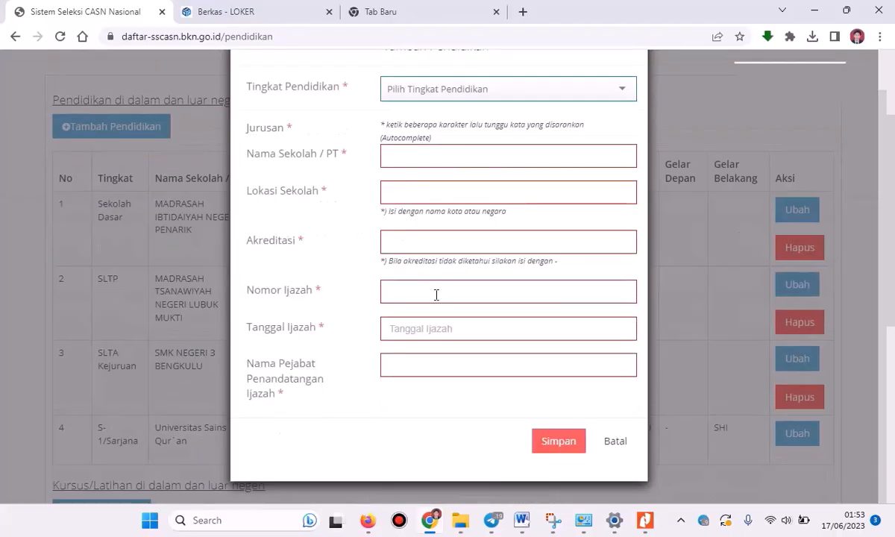
pyautogui.scroll(-3, 435, 292)
pyautogui.click(614, 443)
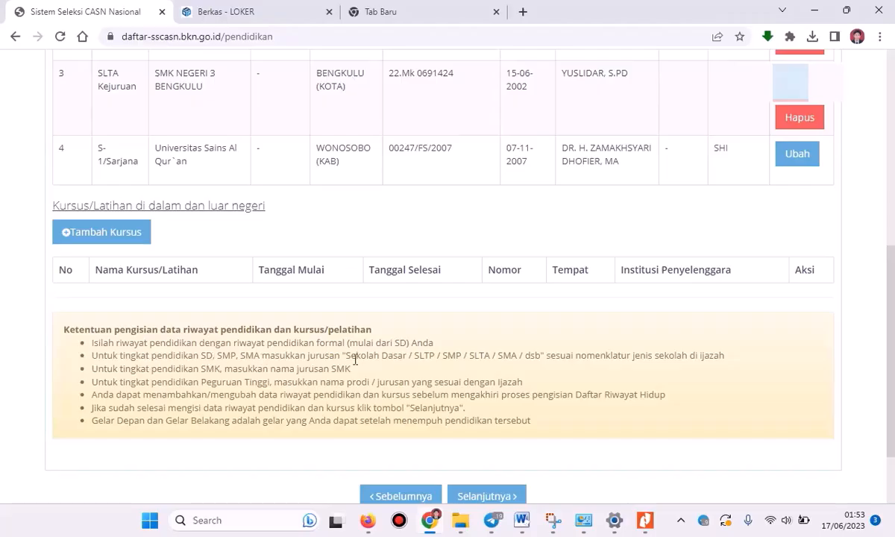
# - Start another Tambah Pendidikan entry with Tingkat Pendidikan Sekolah Dasar and Jurusan SEKOLAH DASAR
pyautogui.scroll(5, 460, 301)
pyautogui.scroll(1, 461, 301)
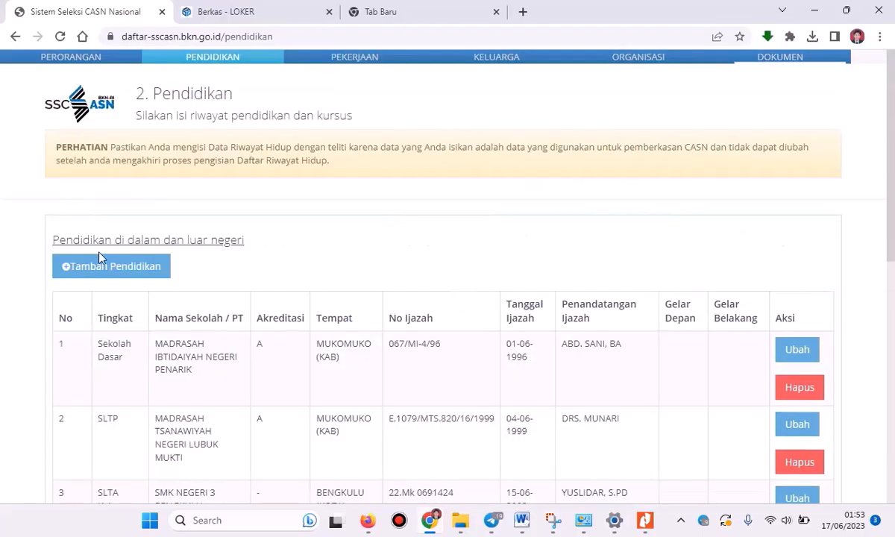
pyautogui.click(75, 269)
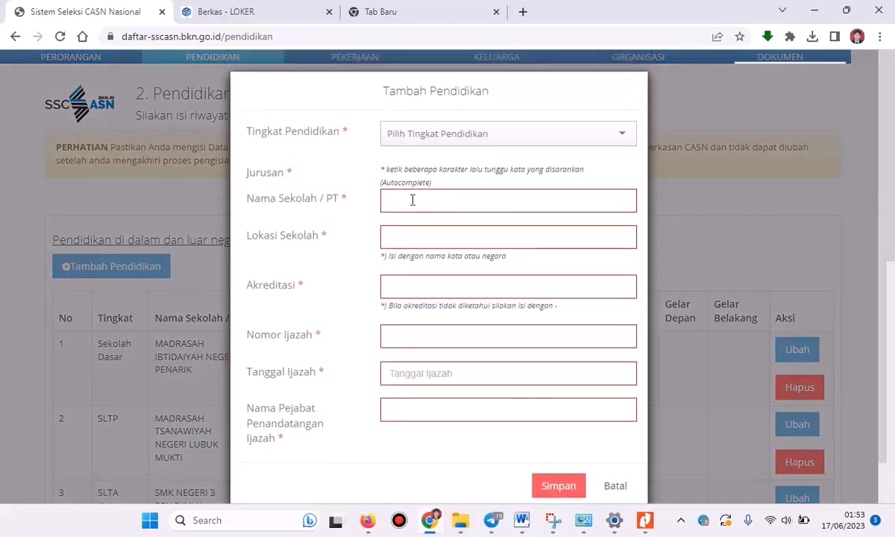
pyautogui.click(403, 134)
pyautogui.click(428, 158)
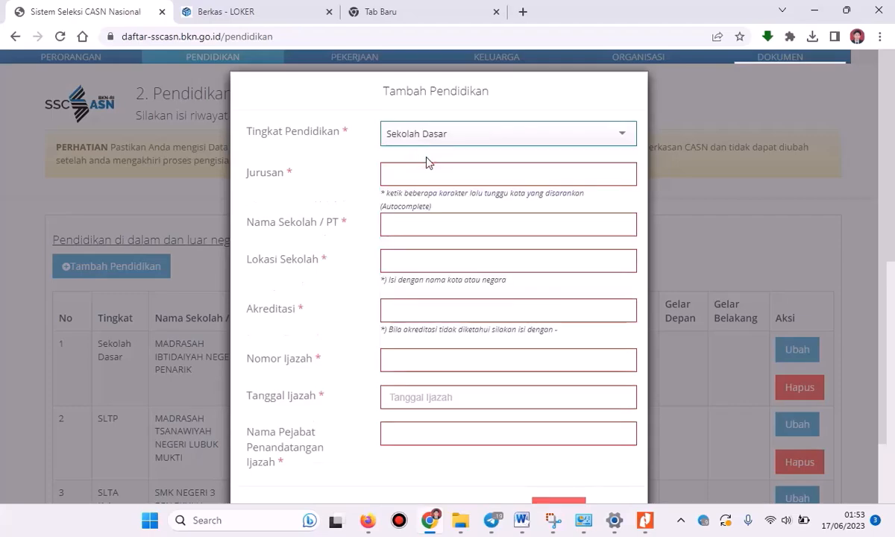
pyautogui.click(394, 173)
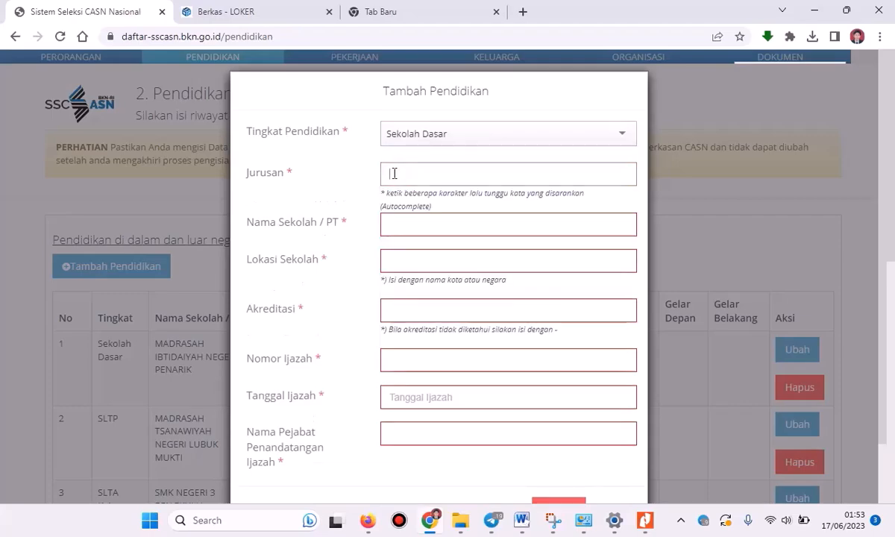
pyautogui.write('seko')
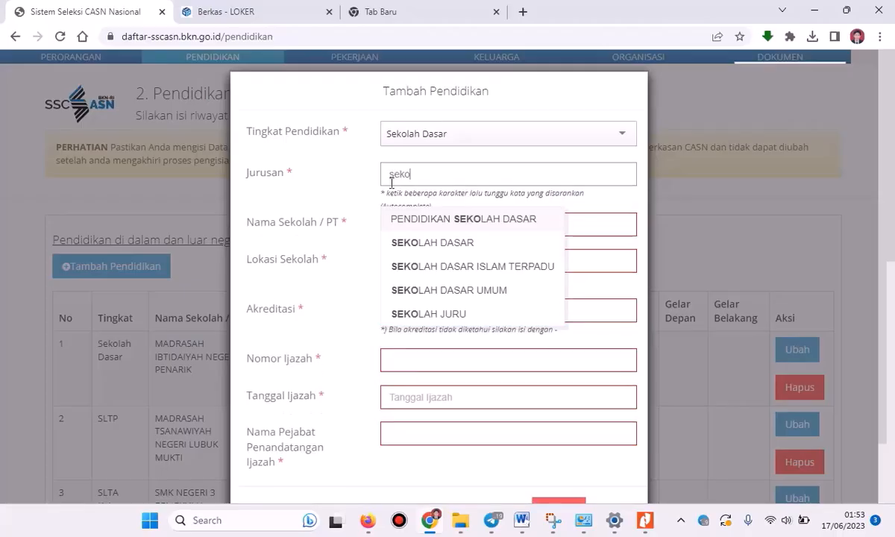
pyautogui.click(441, 249)
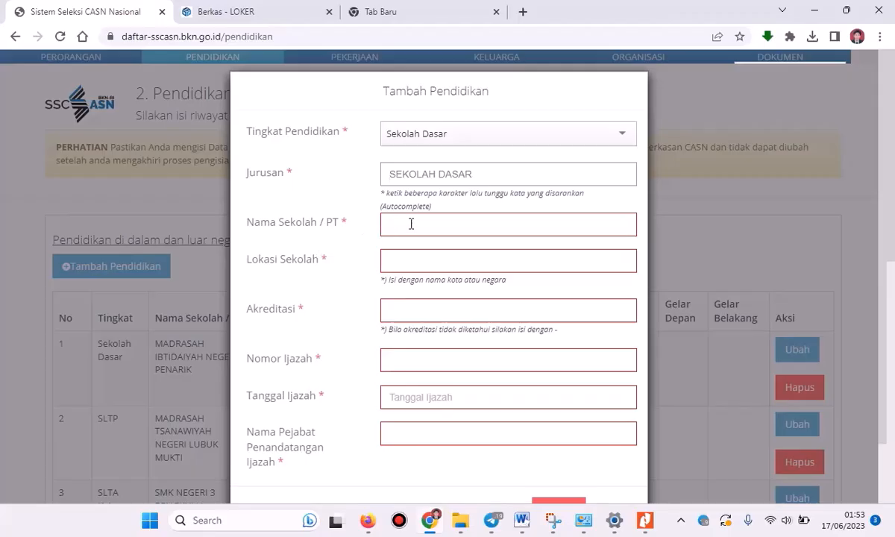
# - Set Lokasi Sekolah to MUKOMUKO (KAB) and Akreditasi to "-", and cancel the education entry without saving
pyautogui.click(411, 224)
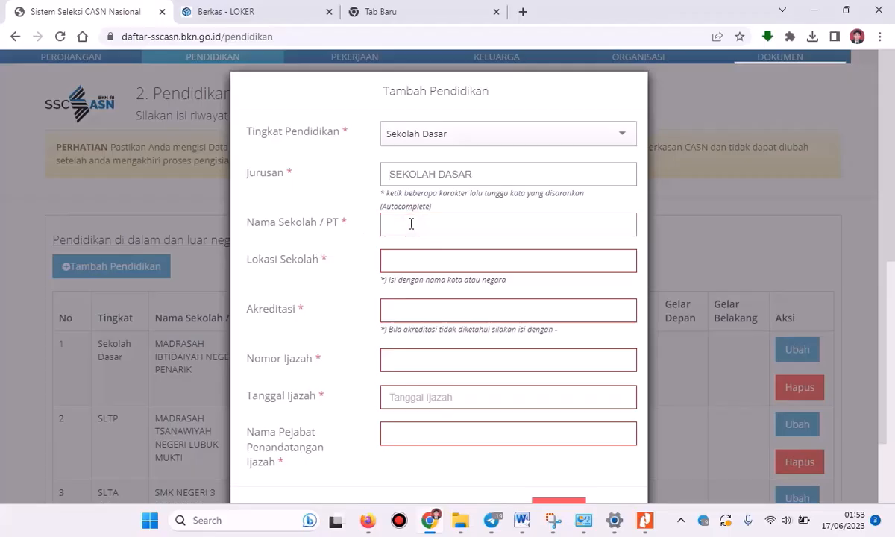
pyautogui.click(400, 260)
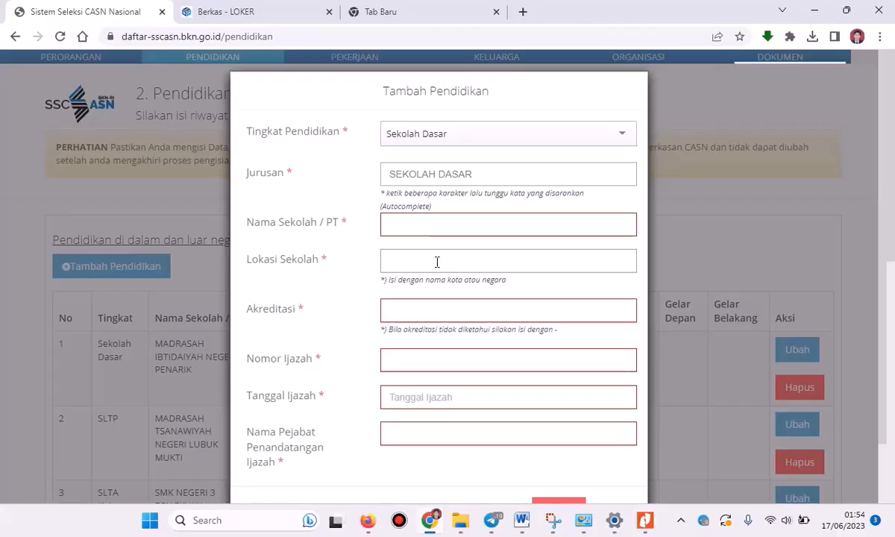
pyautogui.write('muk')
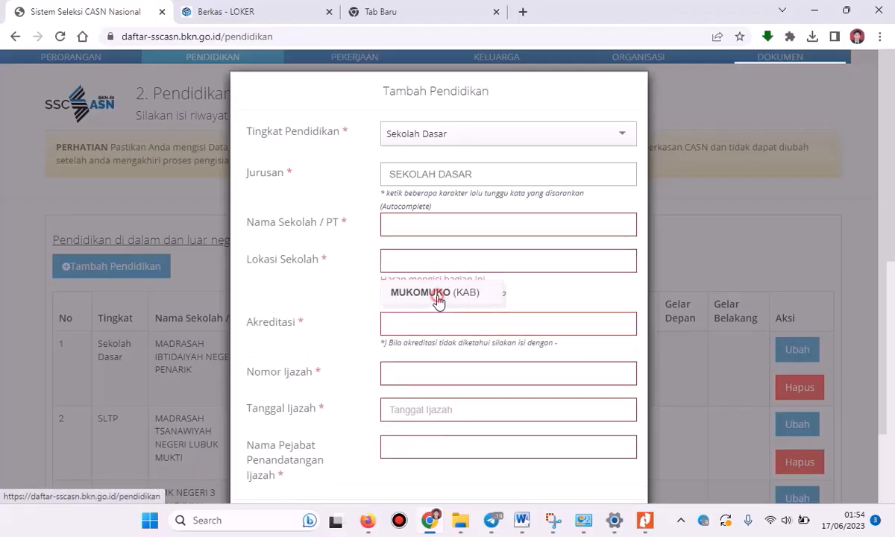
pyautogui.click(439, 295)
pyautogui.scroll(-1, 436, 297)
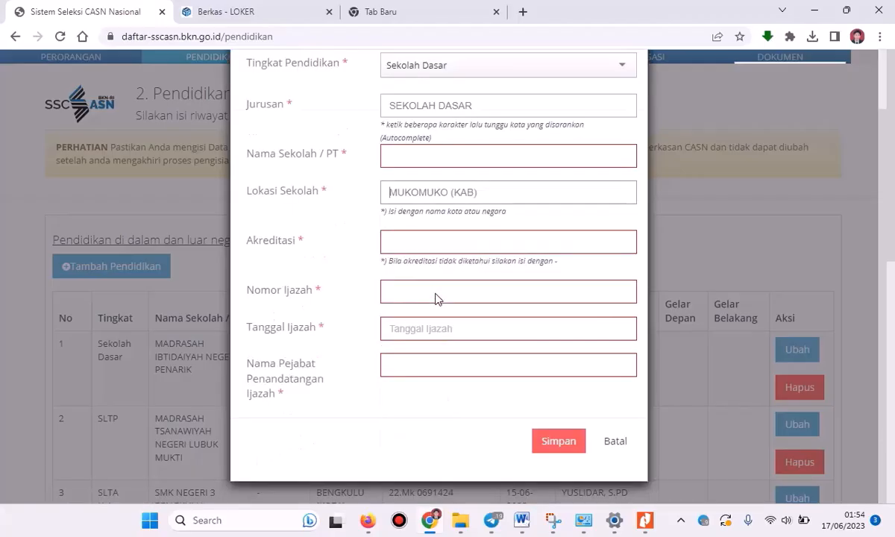
pyautogui.click(410, 241)
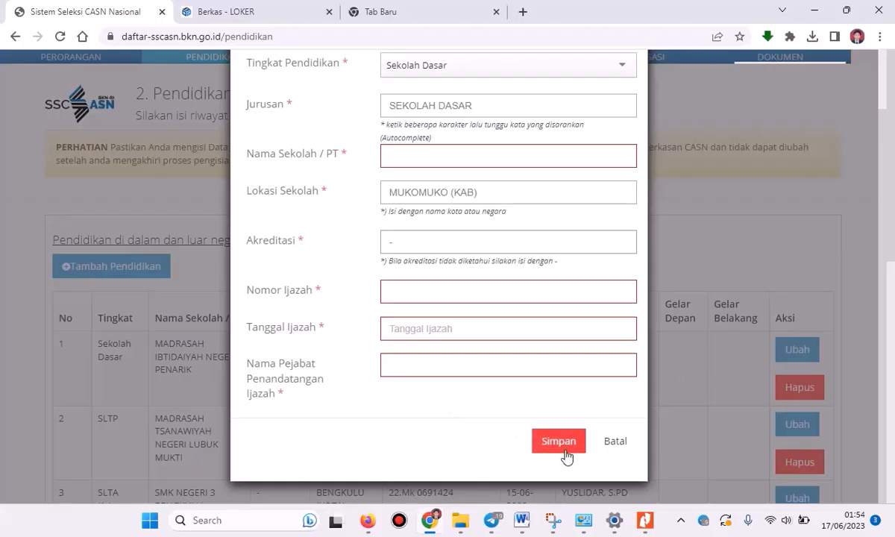
pyautogui.click(619, 450)
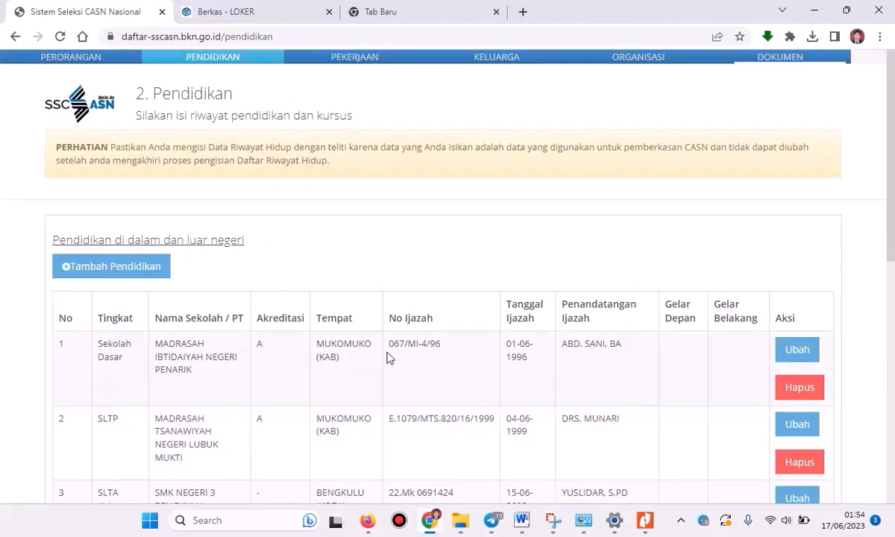
# - Open a new Tambah Kursus entry, examine its required fields and closing note, and cancel it
pyautogui.scroll(-9, 387, 359)
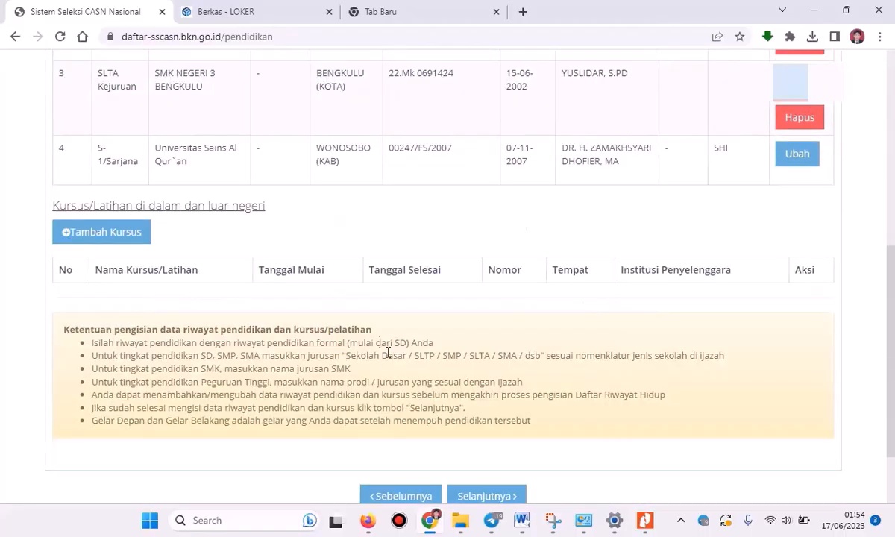
pyautogui.scroll(-2, 197, 277)
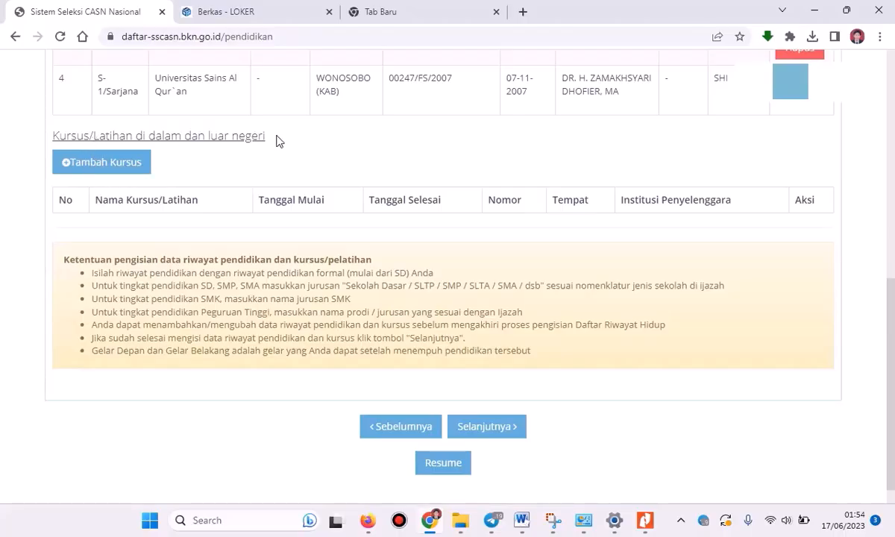
pyautogui.click(112, 167)
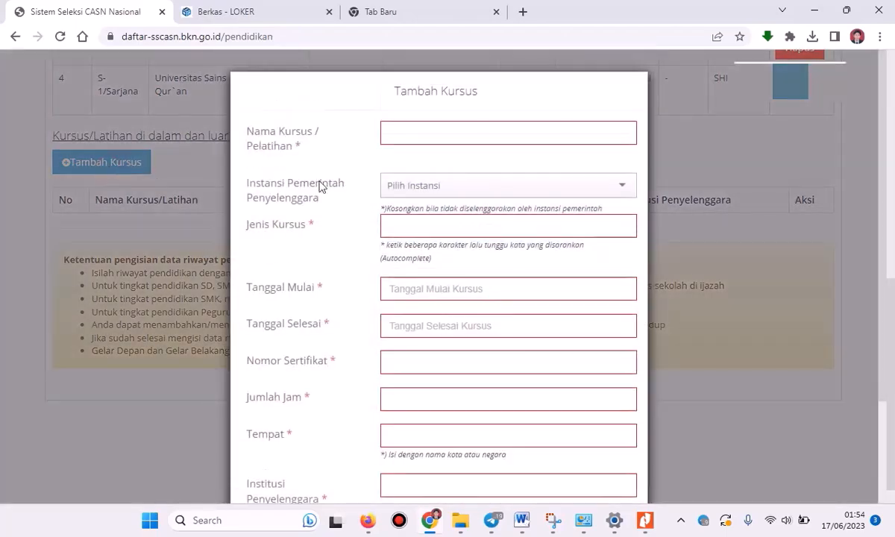
pyautogui.click(422, 131)
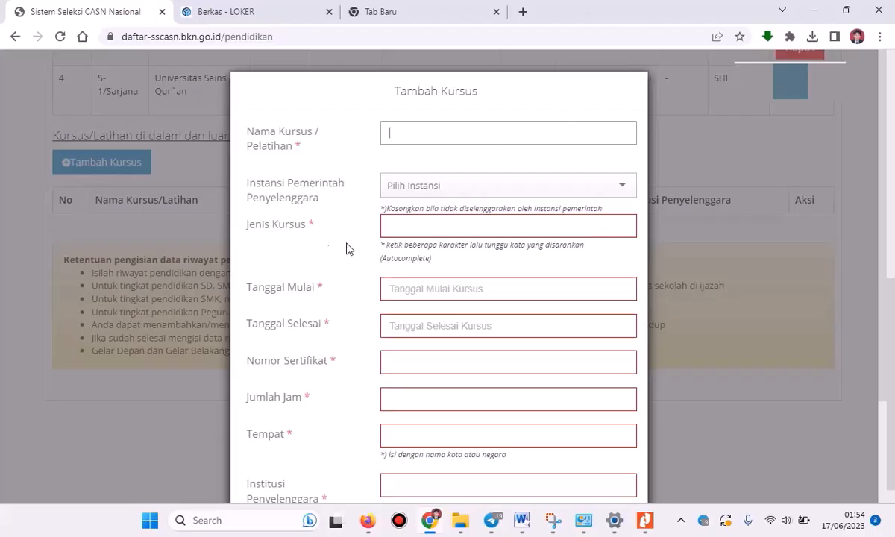
pyautogui.scroll(-2, 486, 274)
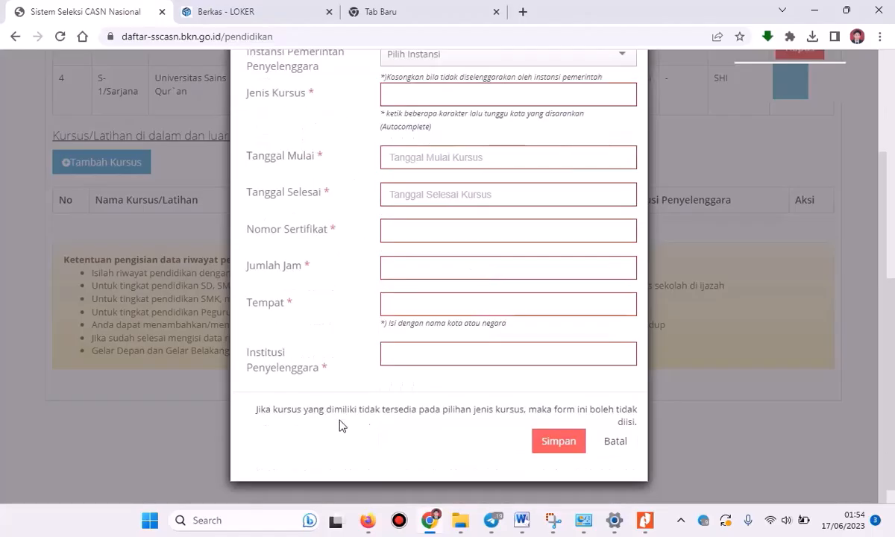
pyautogui.click(608, 446)
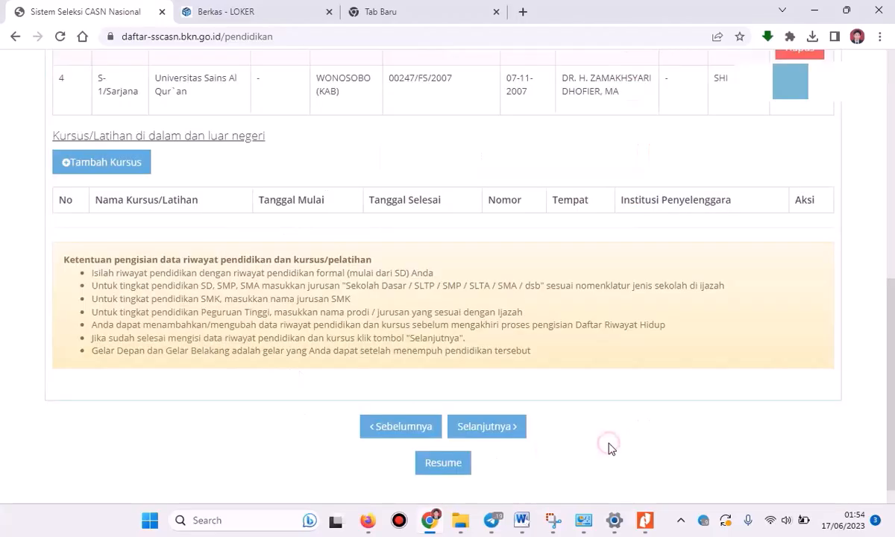
# - Review the education and course lists once more and continue to the Pekerjaan section
pyautogui.scroll(7, 418, 329)
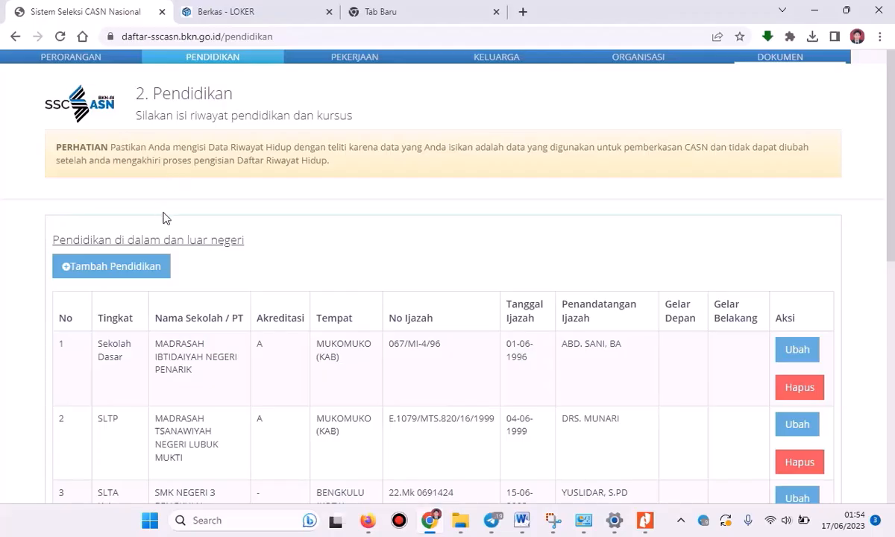
pyautogui.scroll(-7, 348, 304)
pyautogui.scroll(-1, 353, 310)
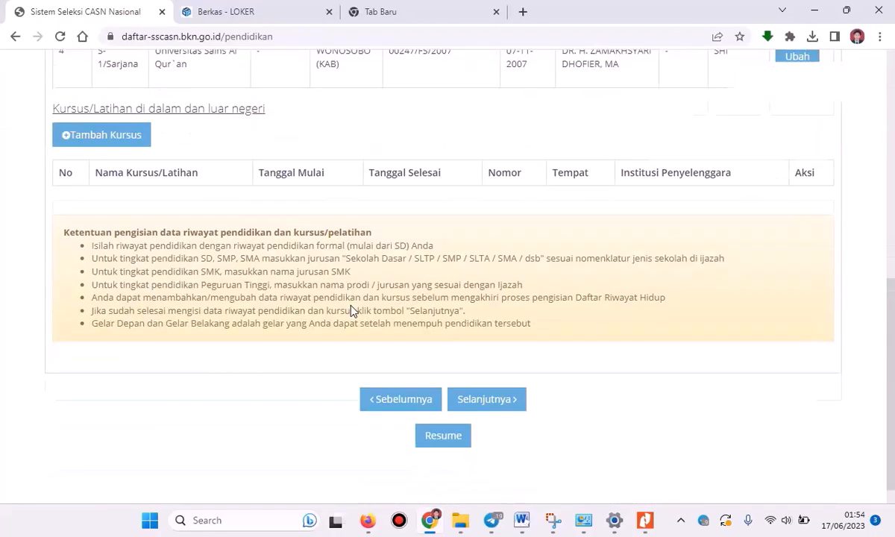
pyautogui.click(483, 406)
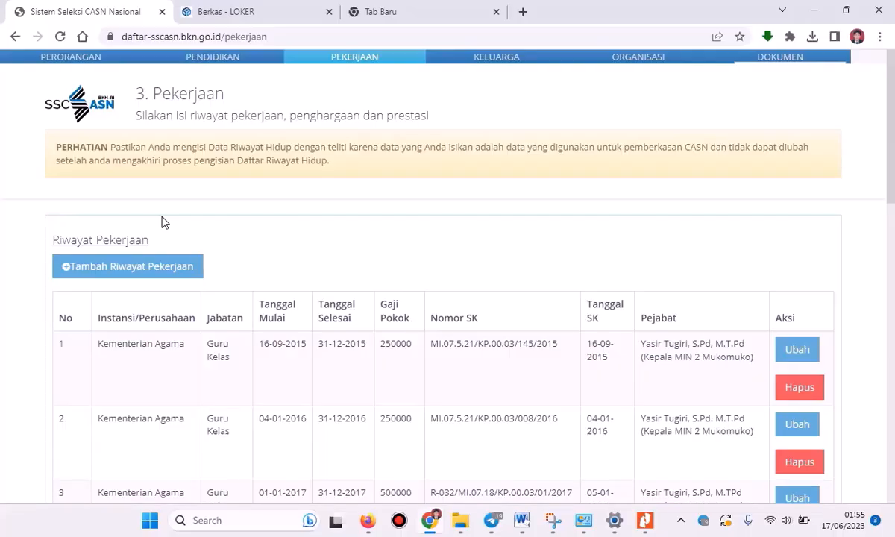
# - Examine the Riwayat Pekerjaan table, comparing the yearly entries with their dates, salary and SK details
pyautogui.scroll(-7, 164, 223)
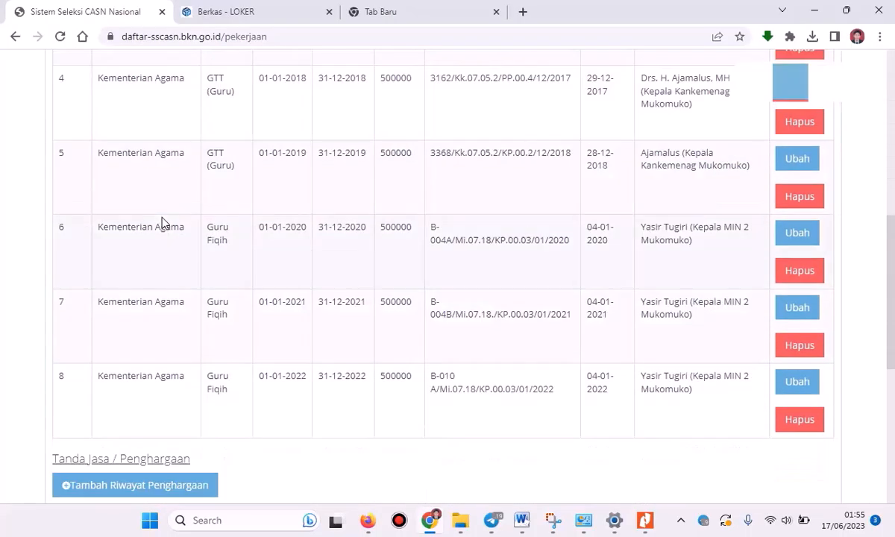
pyautogui.scroll(7, 164, 222)
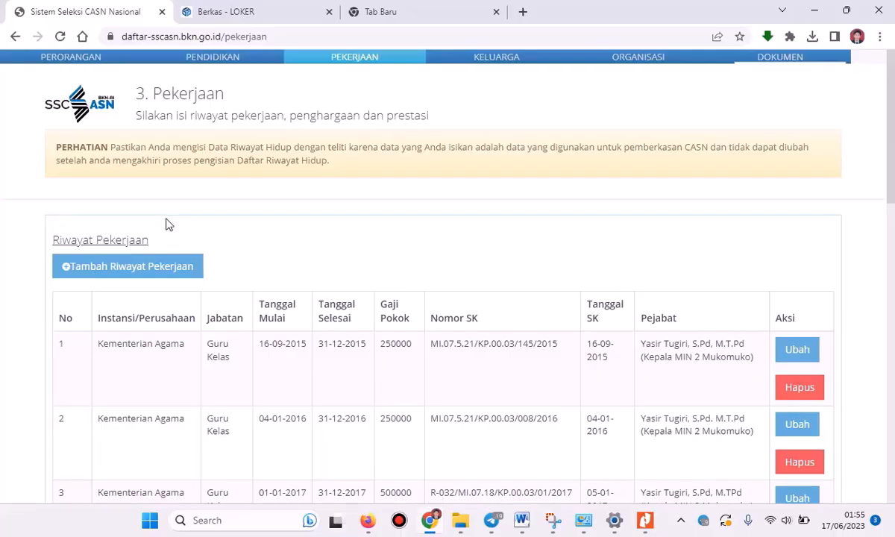
pyautogui.scroll(-9, 260, 291)
pyautogui.scroll(8, 261, 290)
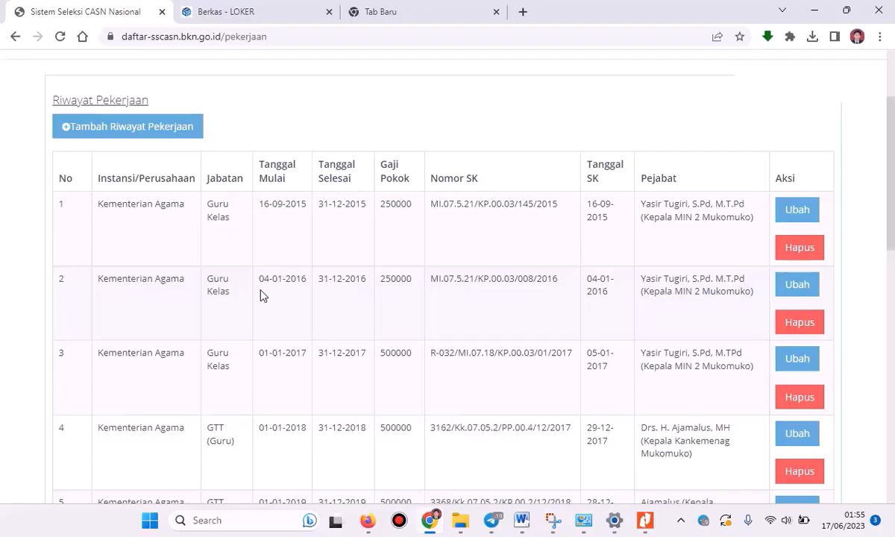
pyautogui.scroll(-5, 261, 296)
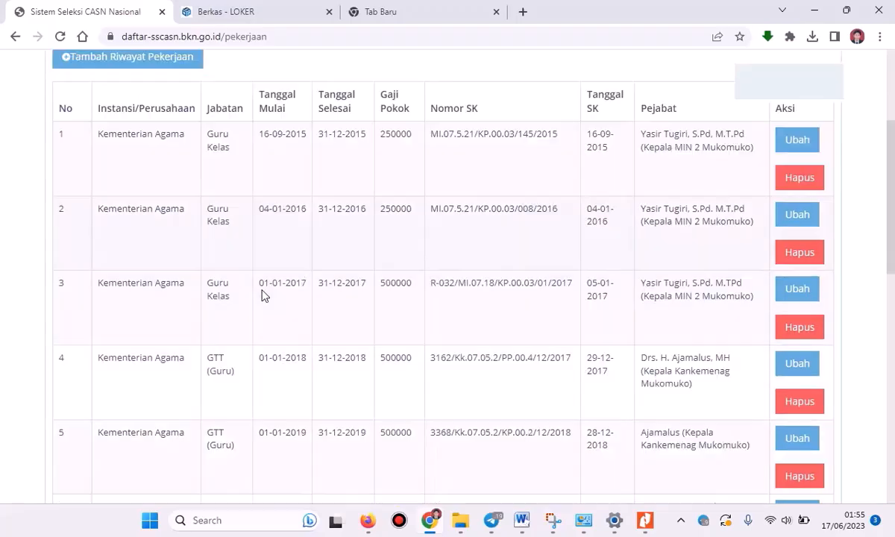
pyautogui.scroll(7, 261, 296)
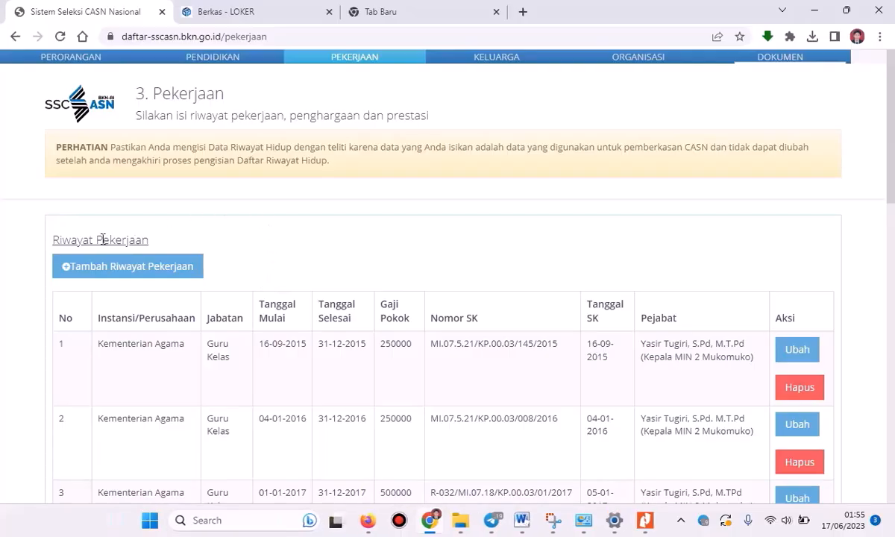
# - Open a new Tambah Pekerjaan entry, look through the Instansi Pemerintah choices and required fields, and cancel it
pyautogui.click(97, 270)
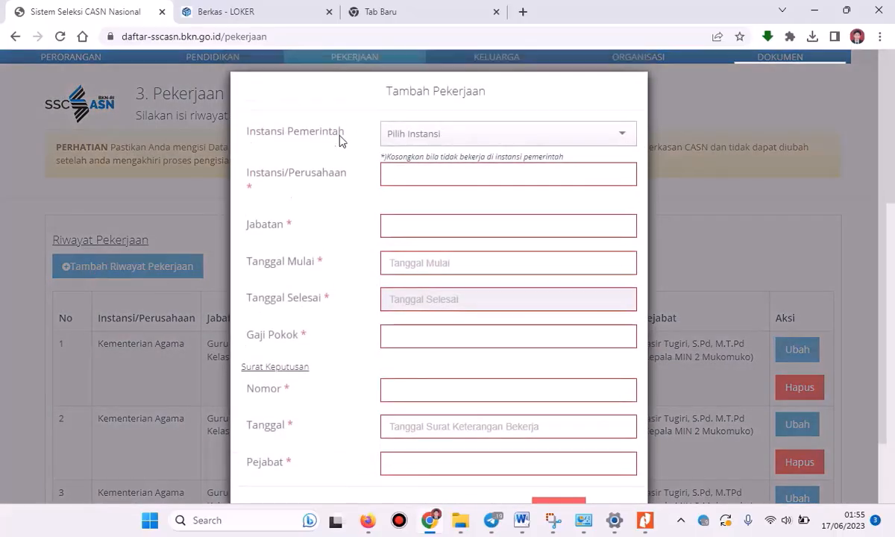
pyautogui.click(407, 135)
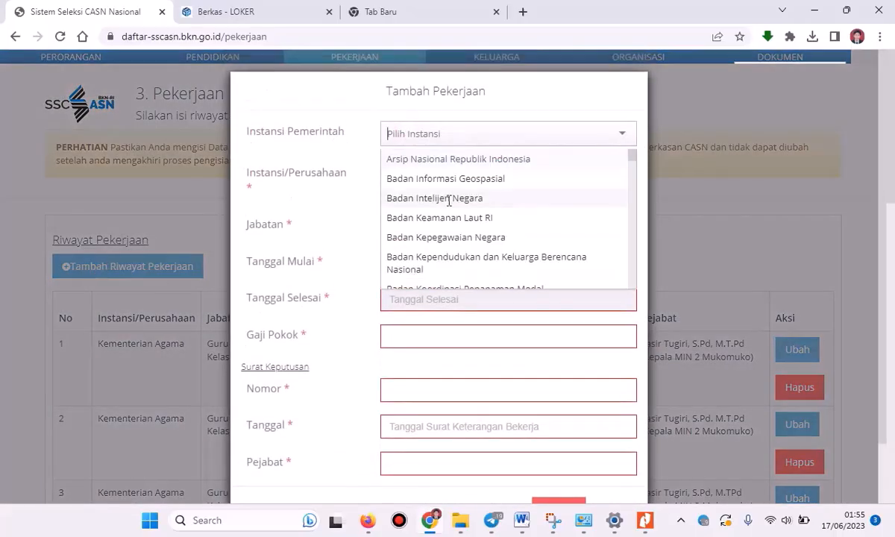
pyautogui.scroll(-2, 447, 197)
pyautogui.scroll(-3, 449, 206)
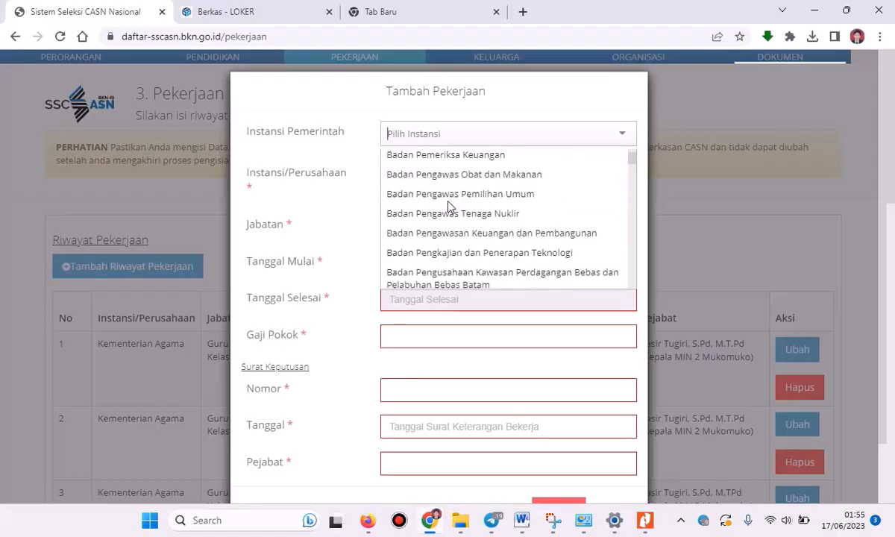
pyautogui.click(330, 208)
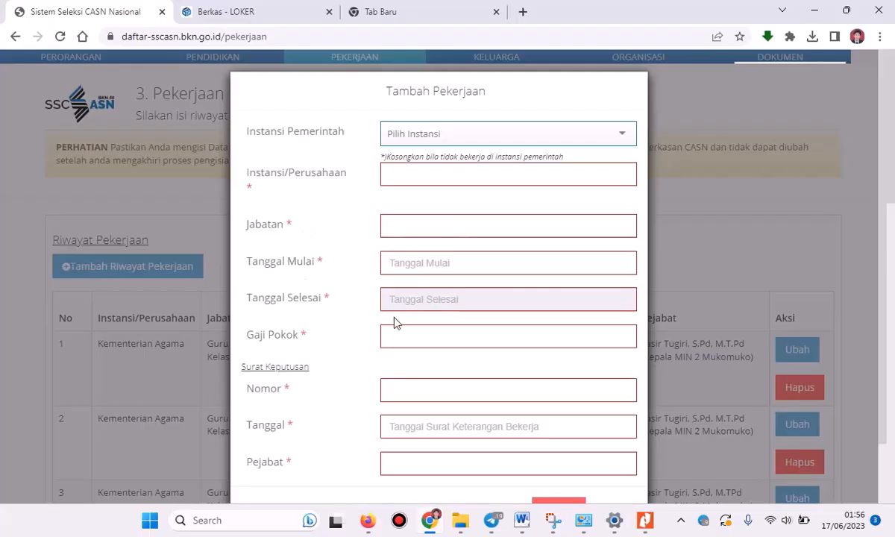
pyautogui.scroll(-1, 339, 356)
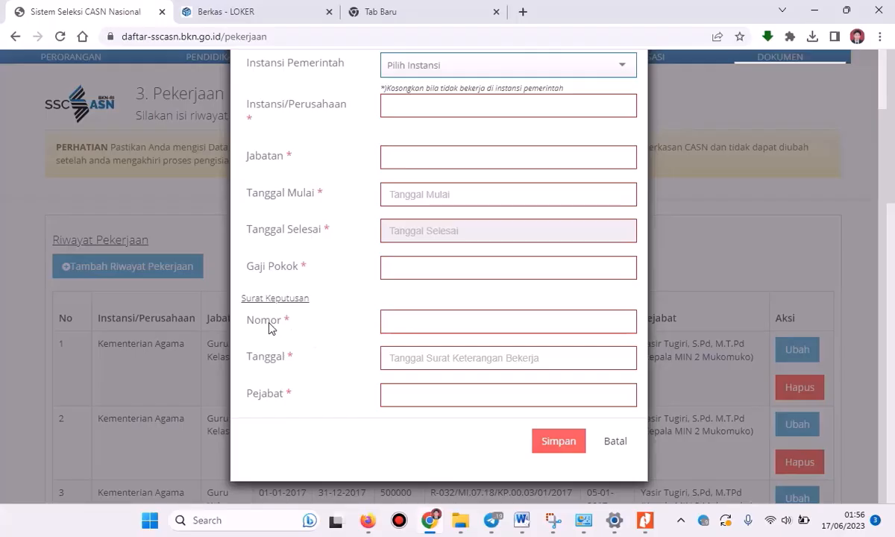
pyautogui.click(608, 444)
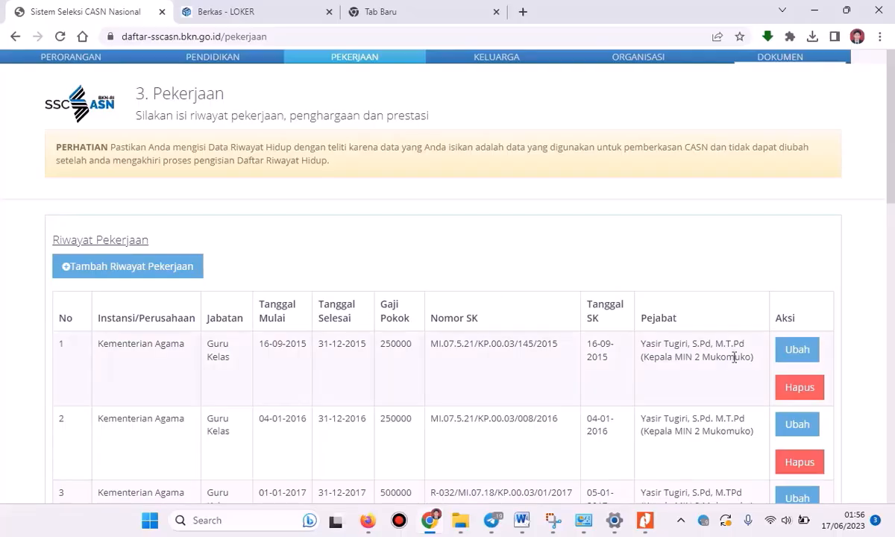
# - Open the first Riwayat Pekerjaan entry for editing, check its job and Surat Keputusan fields, and save it
pyautogui.click(798, 350)
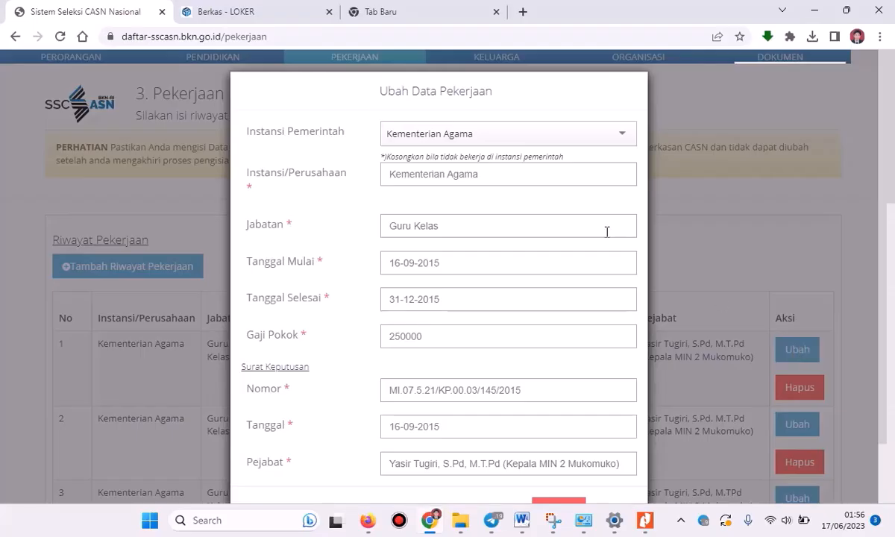
pyautogui.scroll(-2, 597, 314)
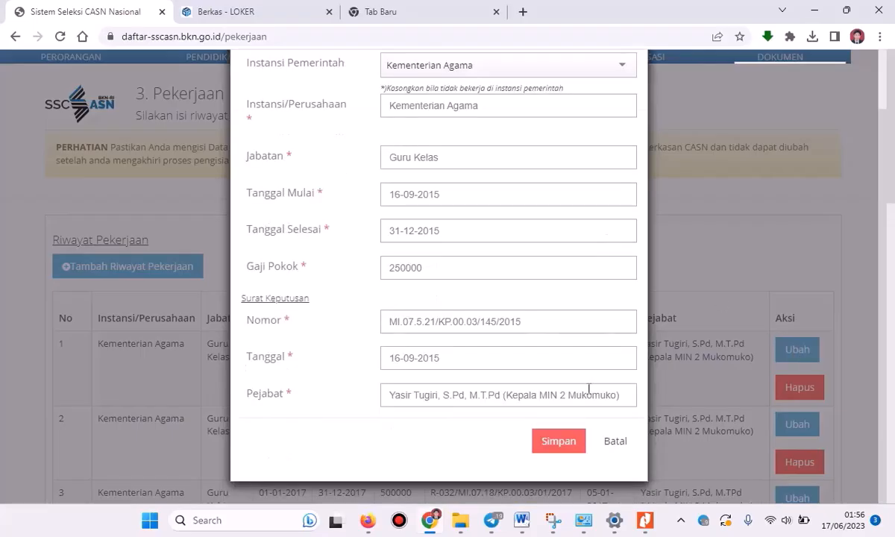
pyautogui.click(561, 442)
# - Open a new Tambah Penghargaan entry, examine its required fields including Jenis Penghargaan, and cancel it
pyautogui.scroll(-2, 507, 335)
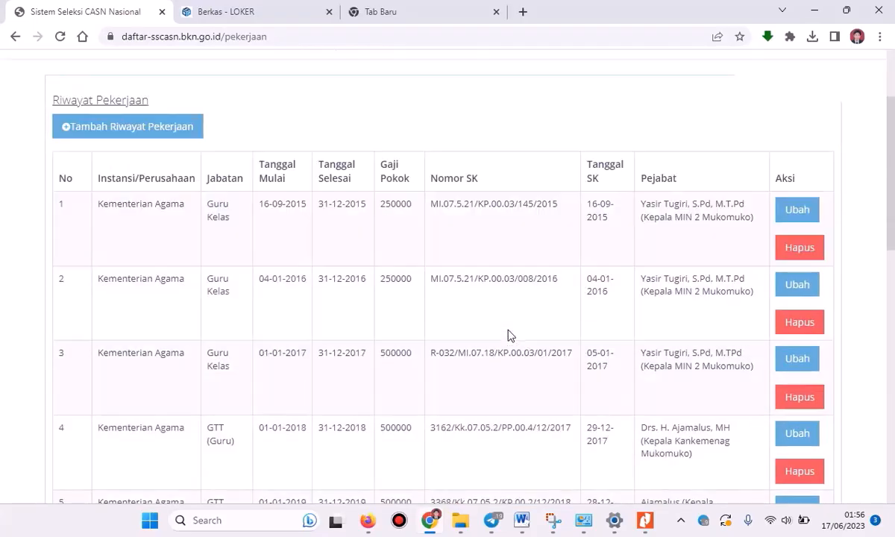
pyautogui.scroll(-3, 508, 336)
pyautogui.scroll(-5, 507, 337)
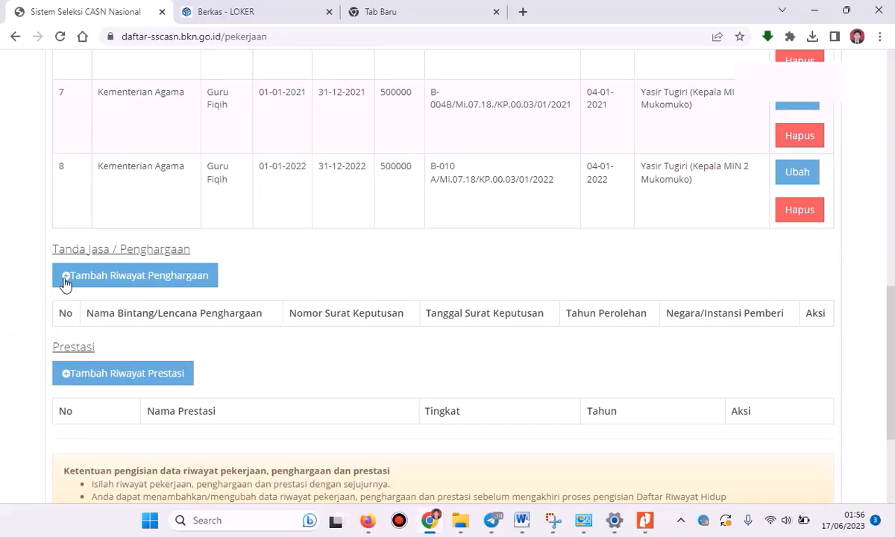
pyautogui.click(152, 278)
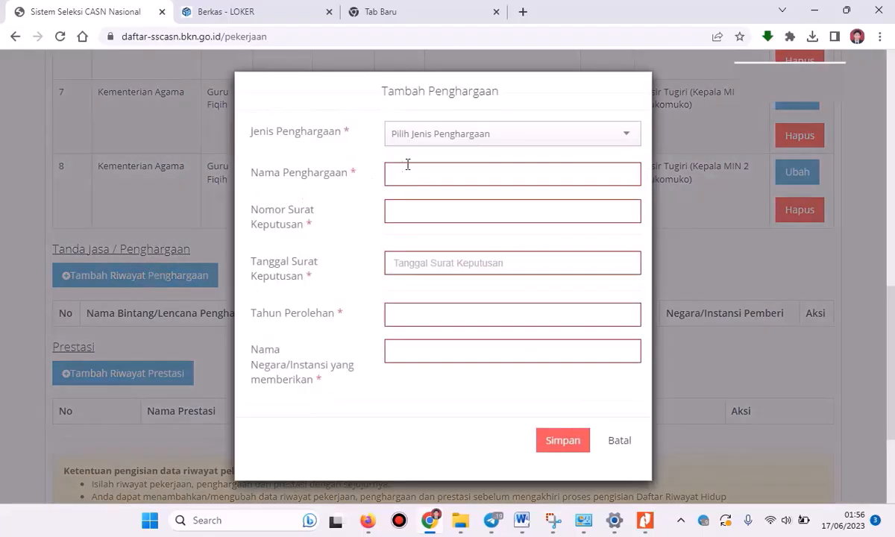
pyautogui.click(410, 133)
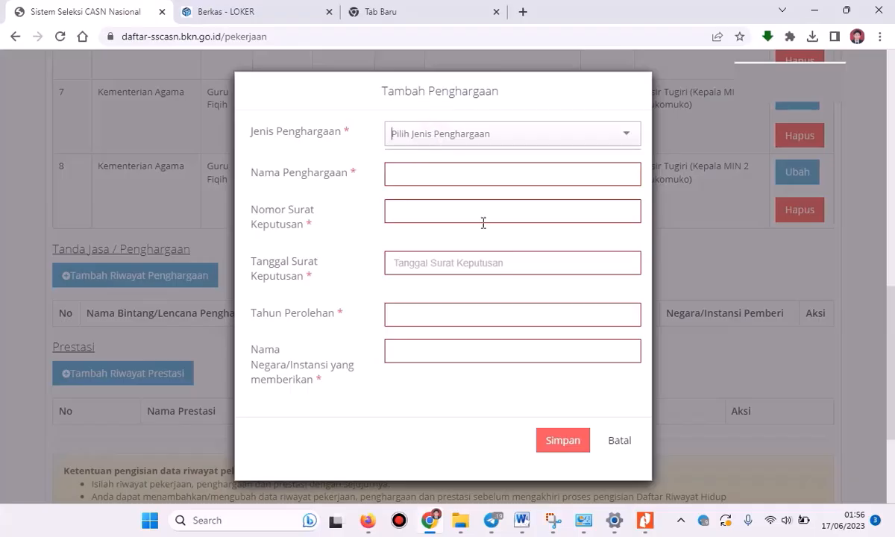
pyautogui.click(619, 445)
# - Review the Prestasi section and the closing rules for employment data, and continue to the Keluarga section
pyautogui.scroll(-2, 197, 360)
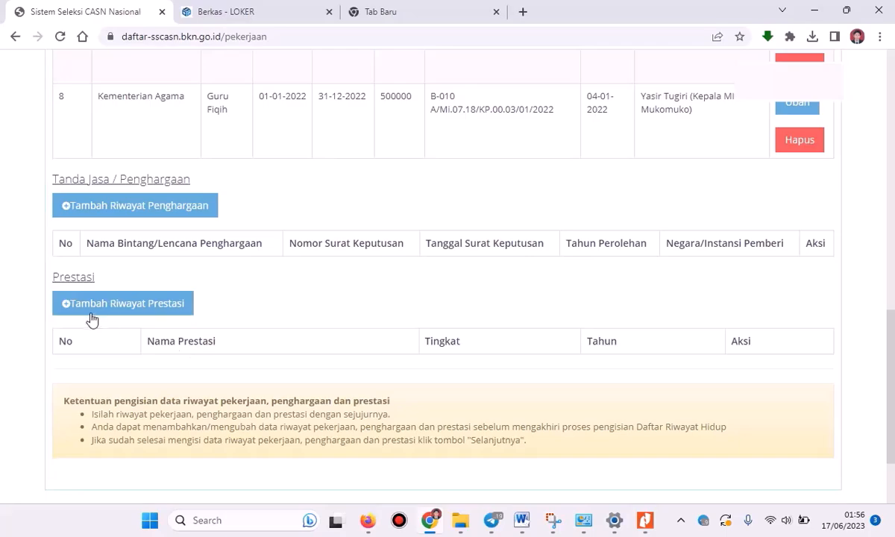
pyautogui.scroll(-3, 187, 276)
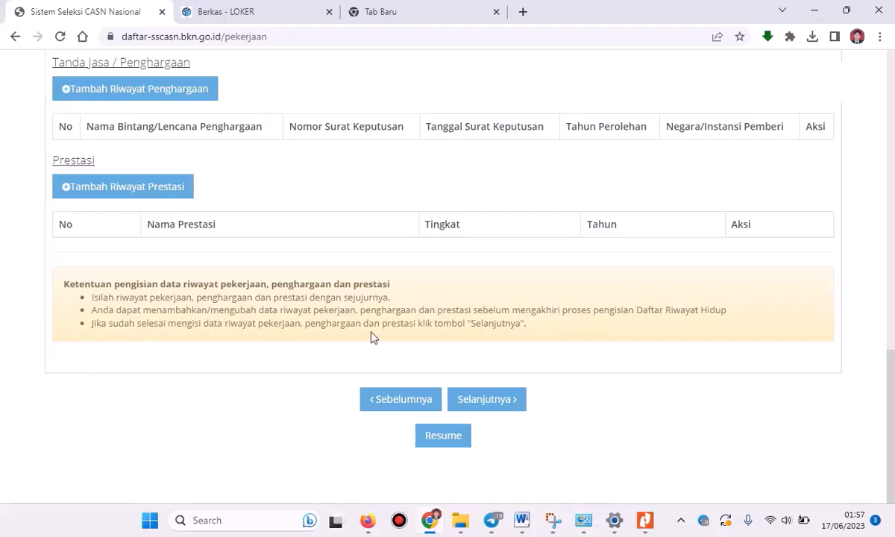
pyautogui.click(470, 400)
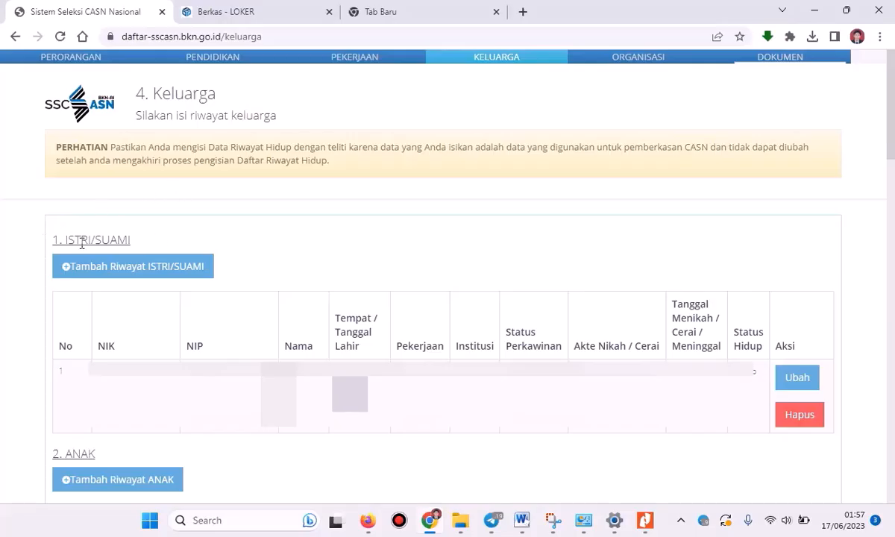
# - Open a new ISTRI/SUAMI family entry and look through its Pekerjaan choices without selecting one
pyautogui.click(106, 269)
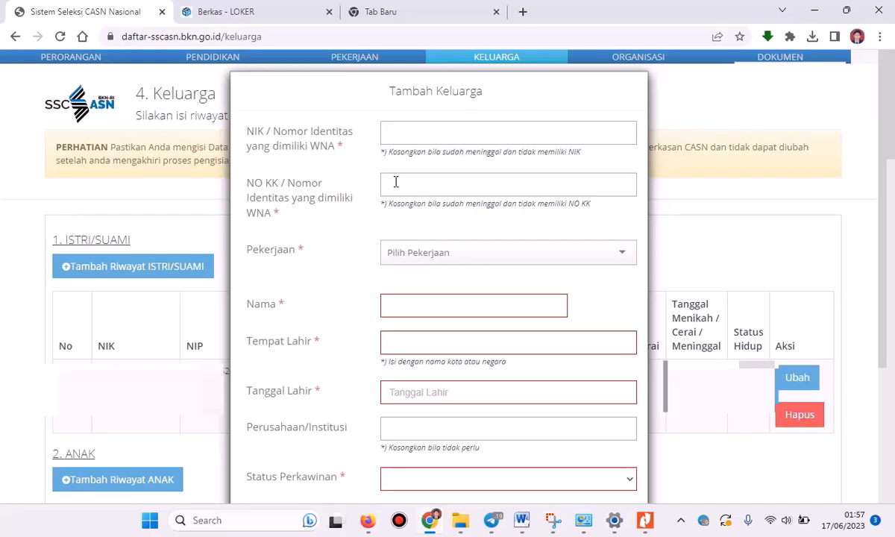
pyautogui.click(398, 252)
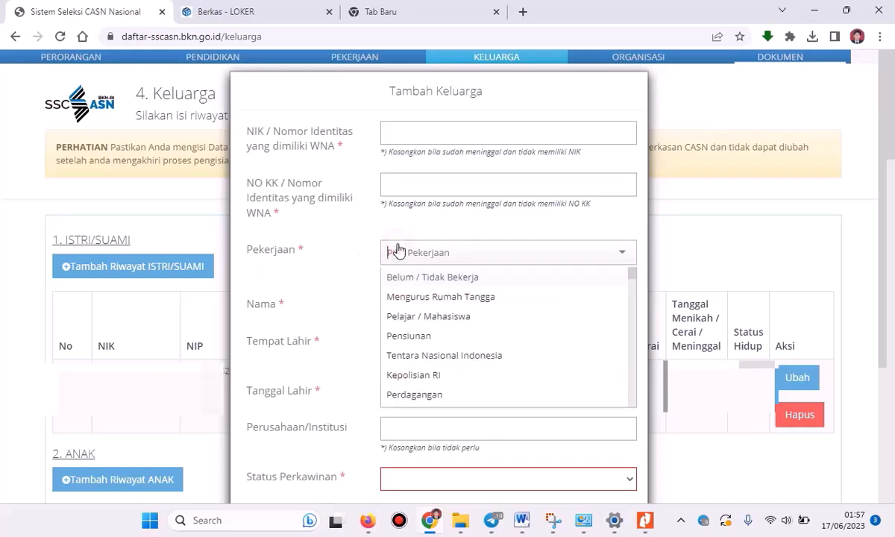
pyautogui.scroll(-10, 459, 302)
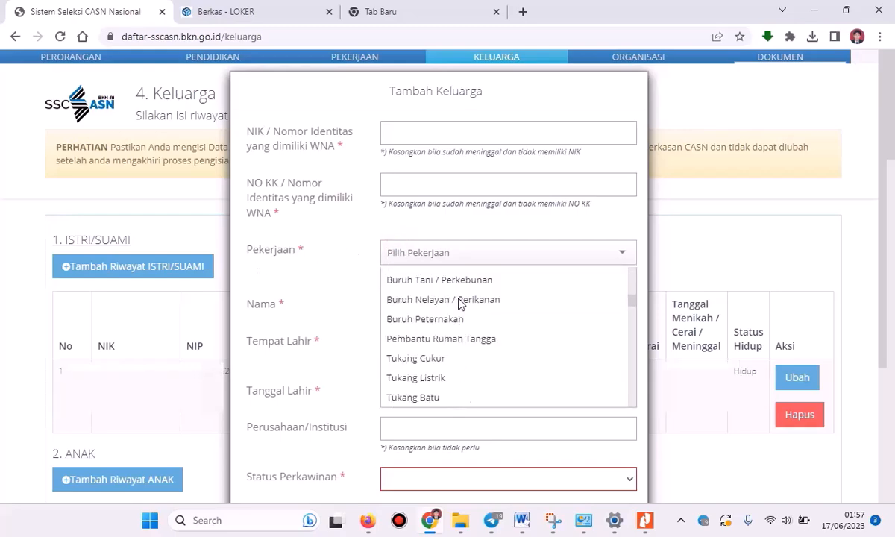
pyautogui.scroll(8, 458, 298)
pyautogui.click(340, 250)
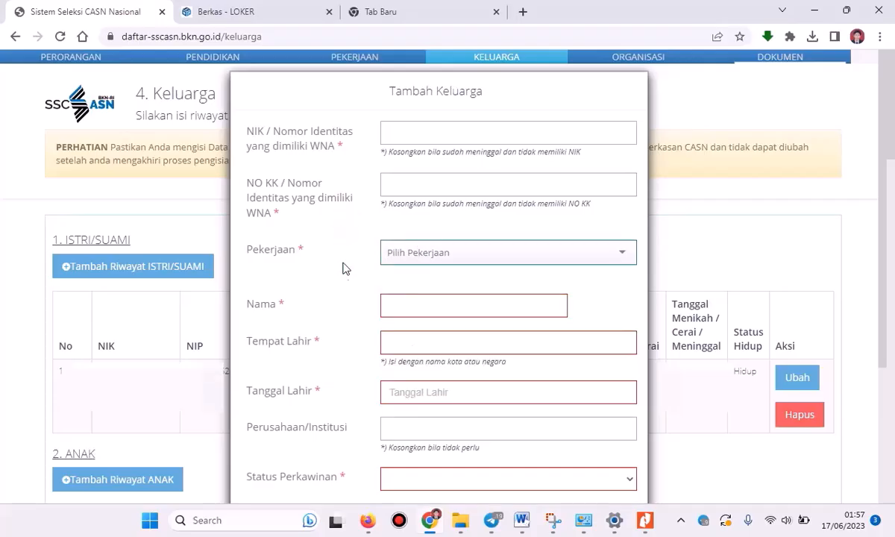
# - Set Tempat Lahir to MUKOMUKO (KAB) from the suggestions in the new spouse entry
pyautogui.click(405, 342)
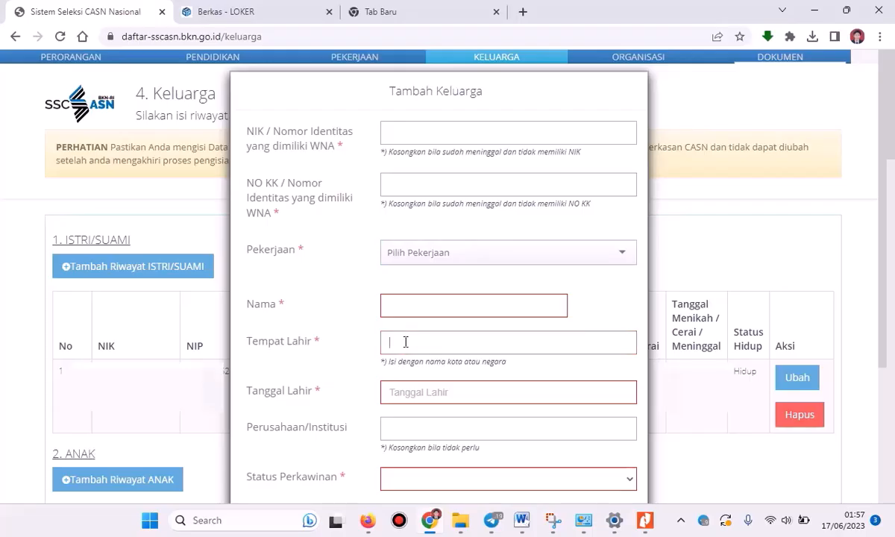
pyautogui.write('mukomuko')
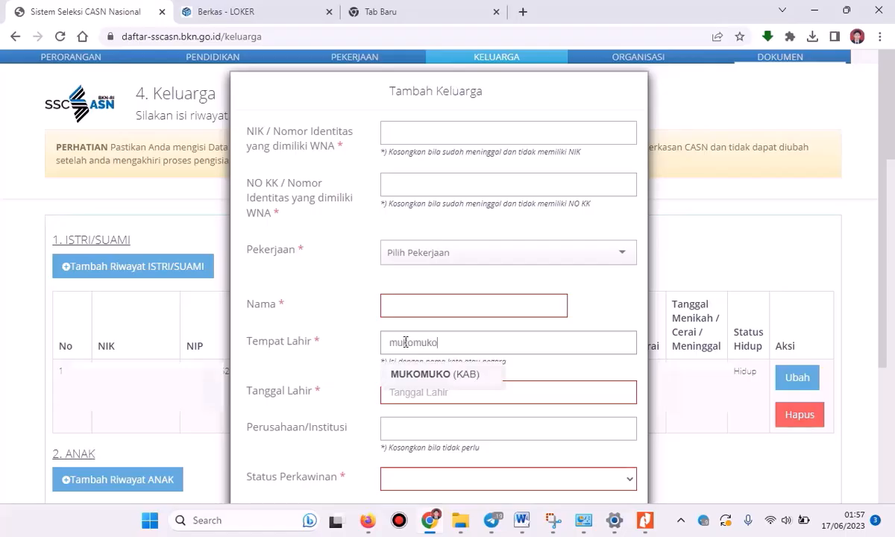
pyautogui.click(418, 373)
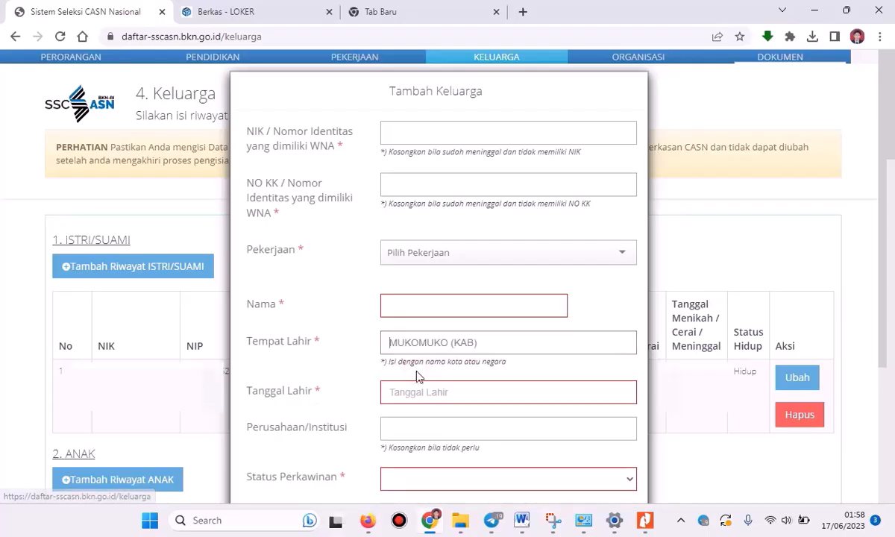
# - Examine the marriage fields and Status Hidup choices of the new spouse entry, and cancel it
pyautogui.scroll(-2, 438, 339)
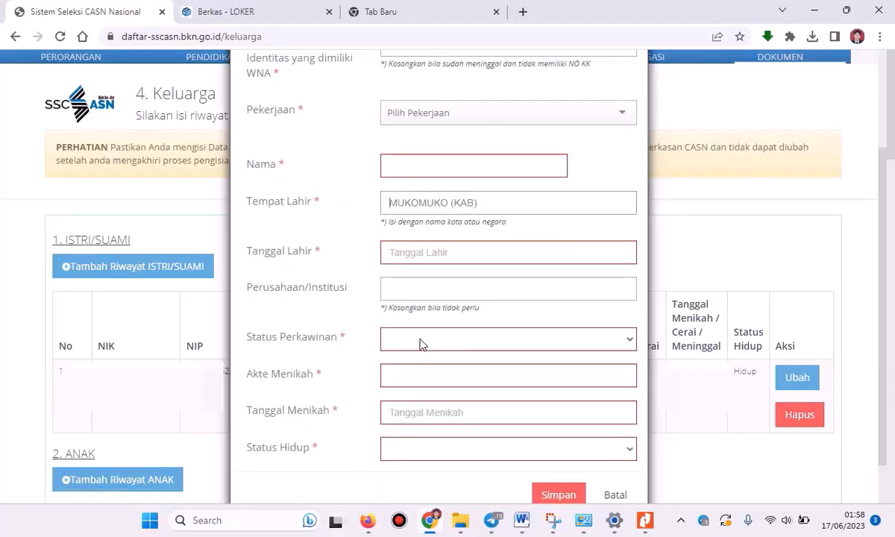
pyautogui.click(422, 378)
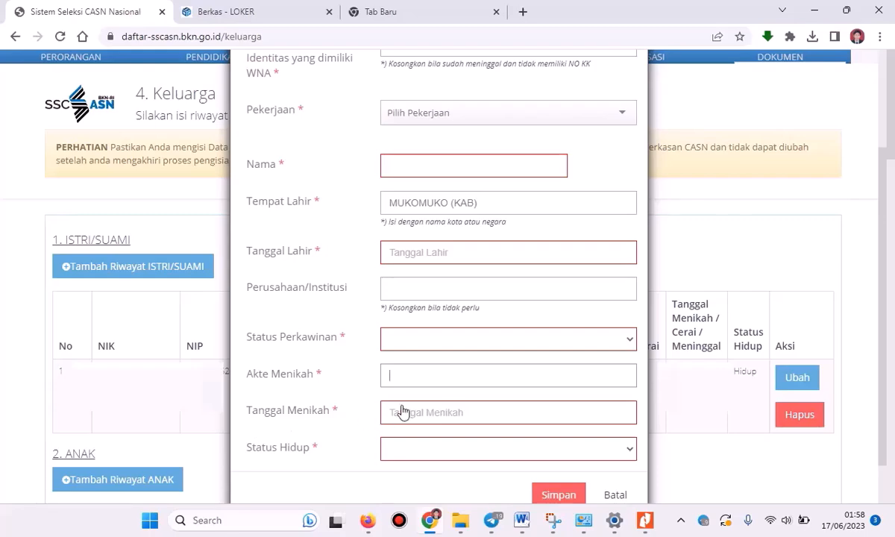
pyautogui.click(388, 447)
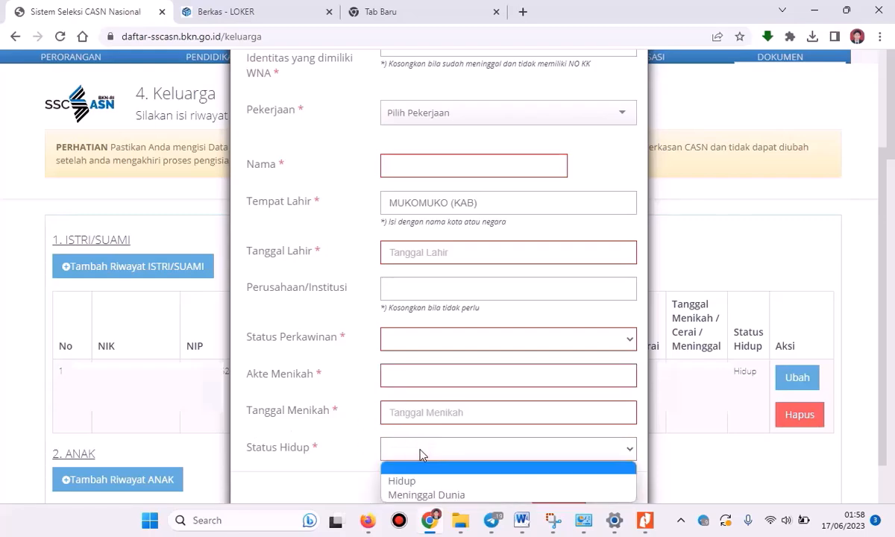
pyautogui.scroll(-1, 422, 455)
pyautogui.click(415, 398)
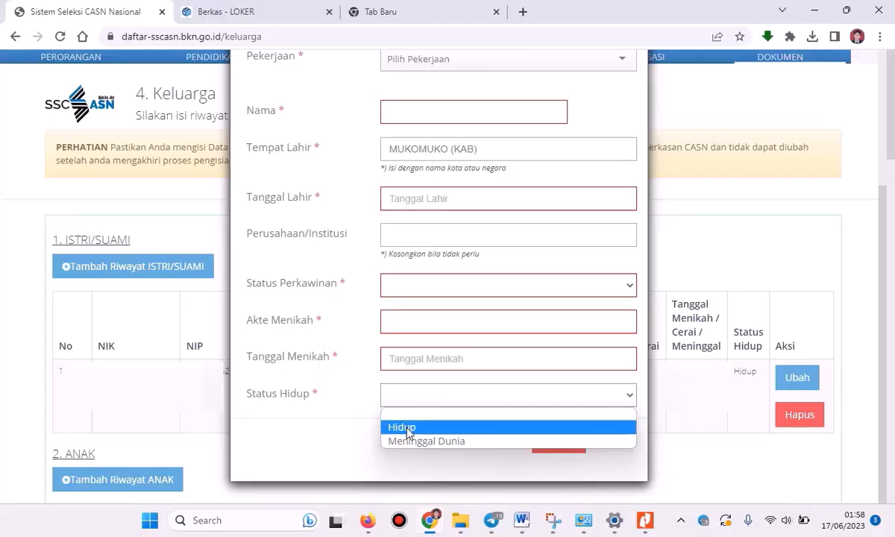
pyautogui.click(336, 428)
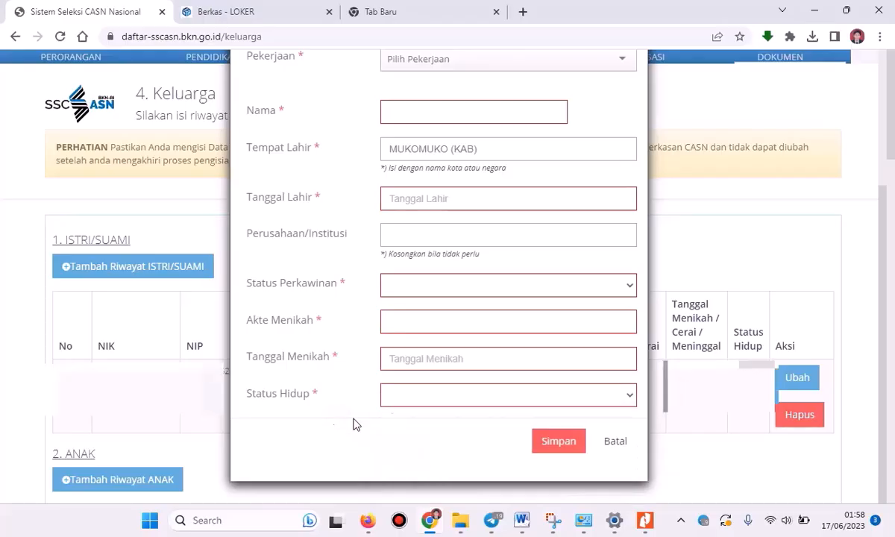
pyautogui.click(614, 442)
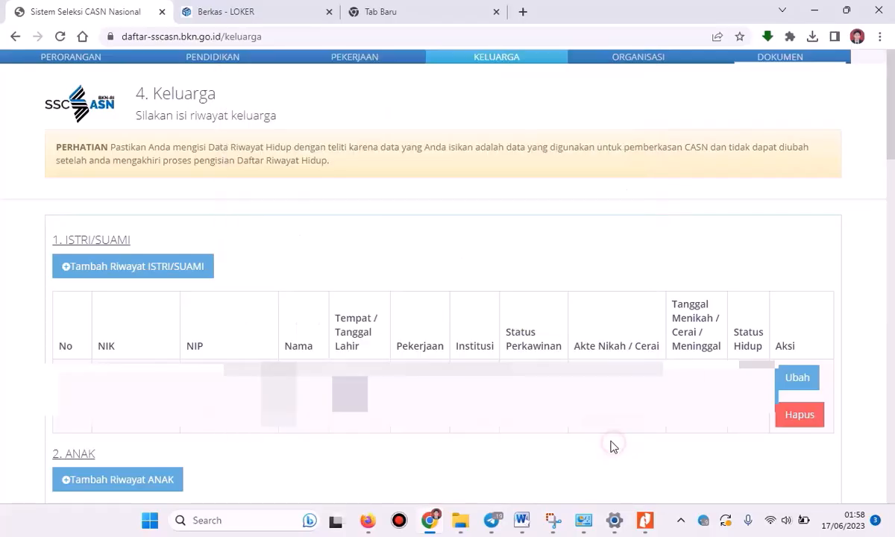
# - Open a new ANAK entry, examine its fields down to Jenis Kelamin and Status Hidup, and cancel it
pyautogui.scroll(-3, 256, 301)
pyautogui.scroll(-1, 119, 205)
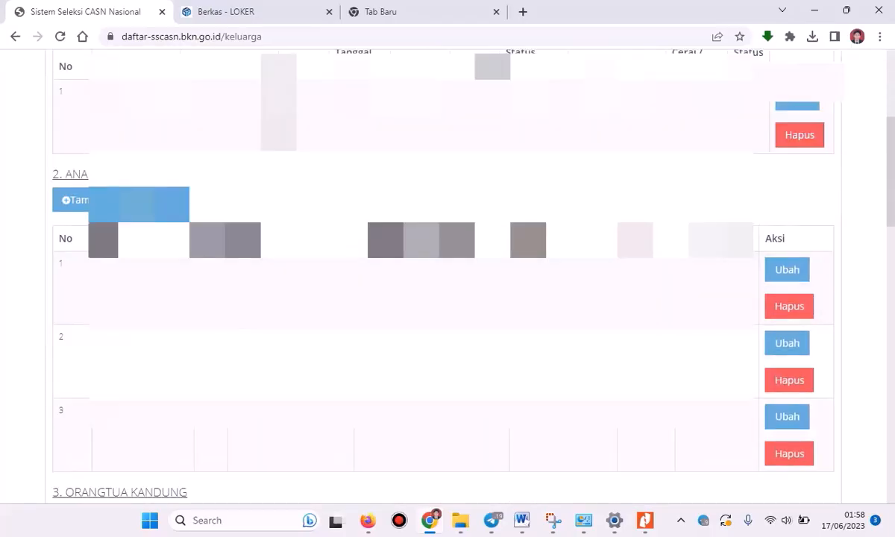
pyautogui.click(105, 205)
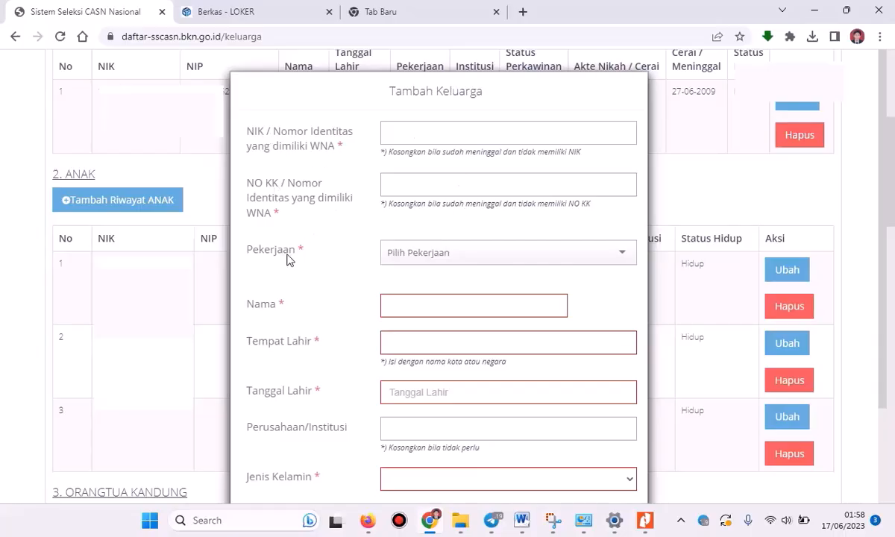
pyautogui.scroll(-3, 365, 339)
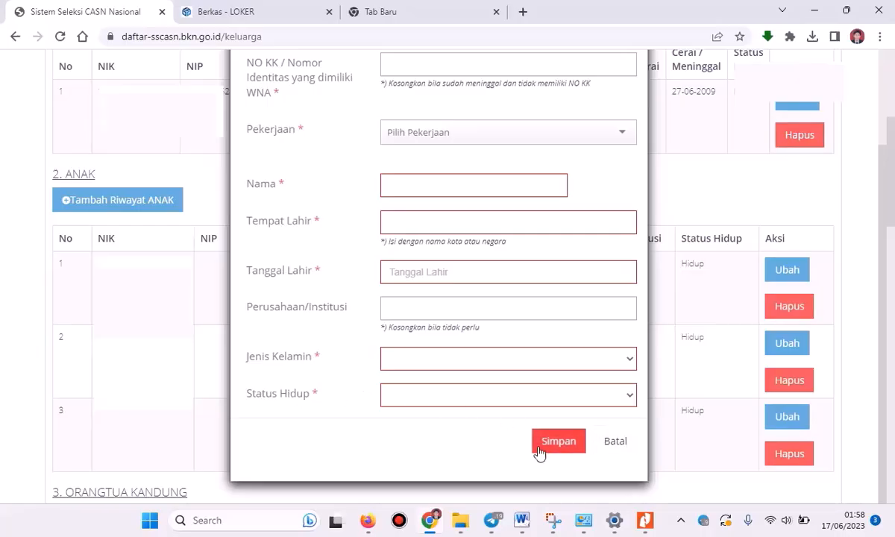
pyautogui.click(610, 444)
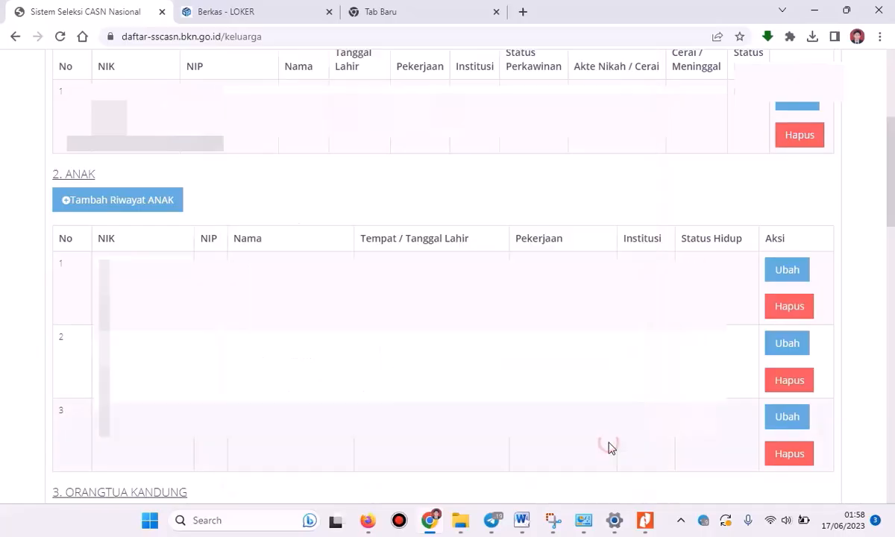
# - Review the parents and siblings lists, open a new BAPAK/IBU MERTUA entry, examine its fields, and cancel it
pyautogui.scroll(-5, 611, 444)
pyautogui.scroll(-1, 448, 276)
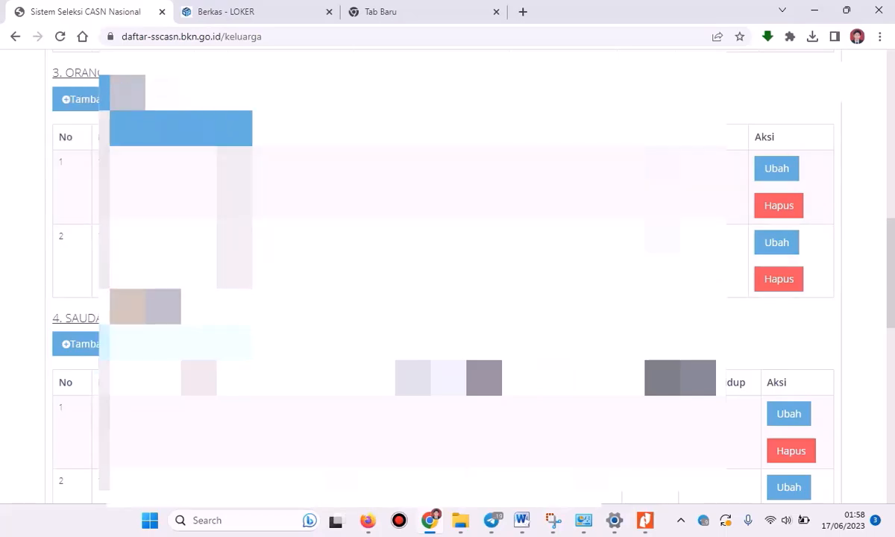
pyautogui.scroll(-8, 447, 276)
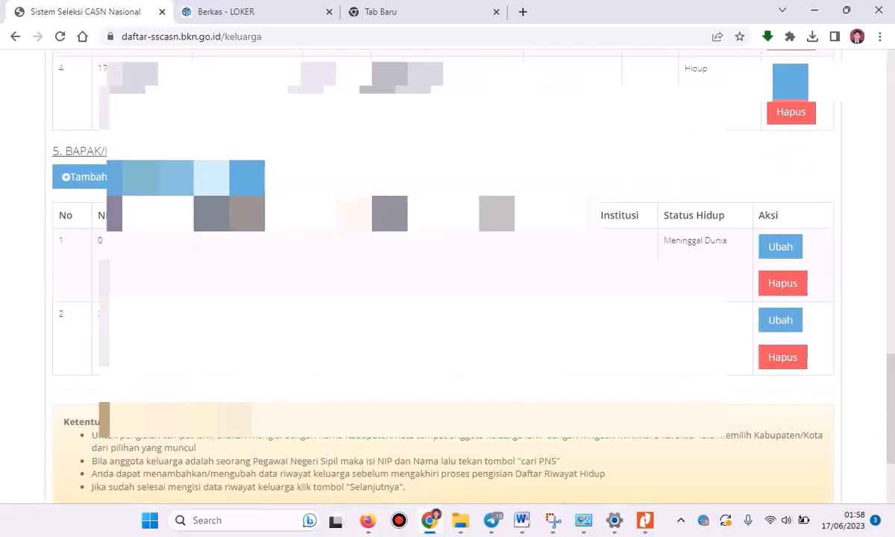
pyautogui.click(54, 172)
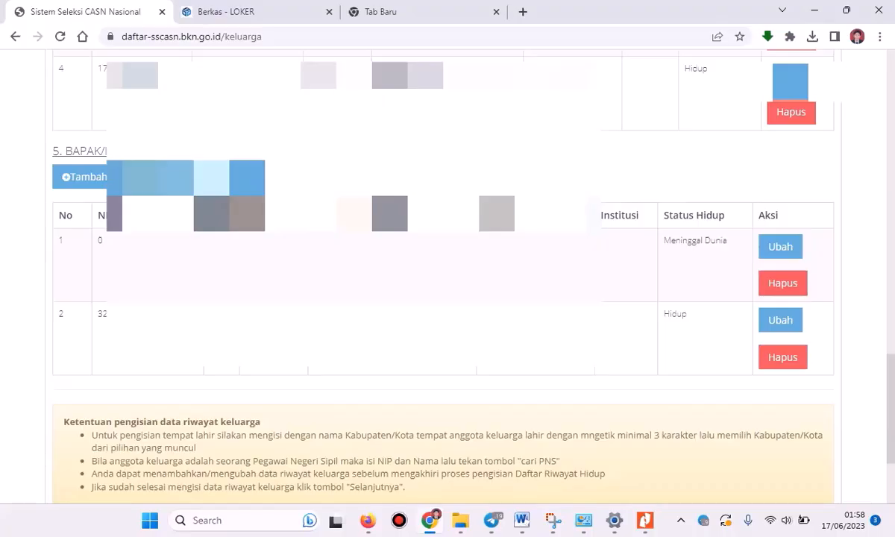
pyautogui.click(171, 177)
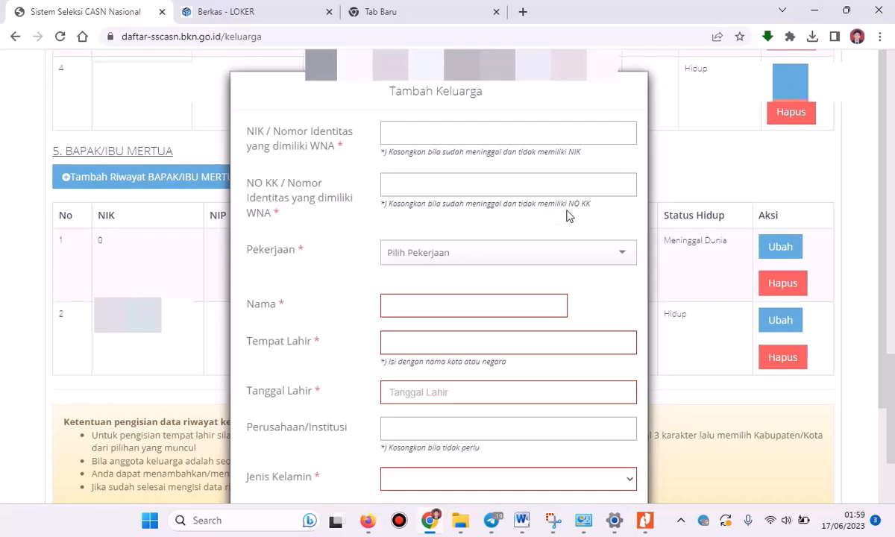
pyautogui.scroll(-2, 534, 266)
pyautogui.click(603, 440)
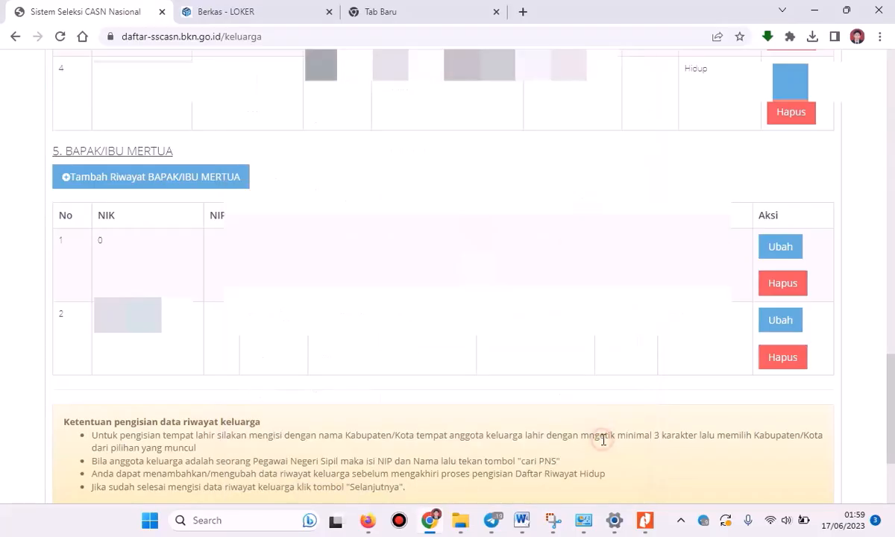
# - Open the first SAUDARA KANDUNG entry for editing, review its fields from NIK down to Status Hidup, and save it
pyautogui.scroll(-2, 366, 335)
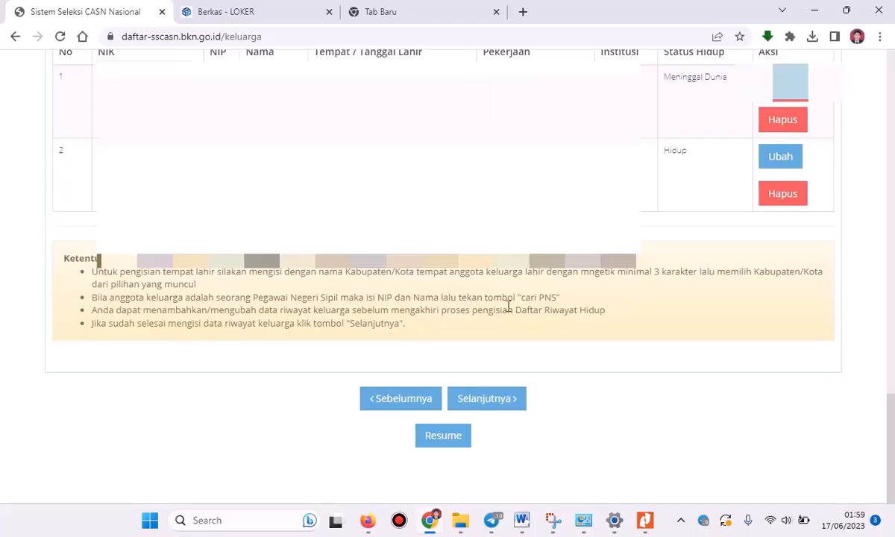
pyautogui.scroll(5, 518, 283)
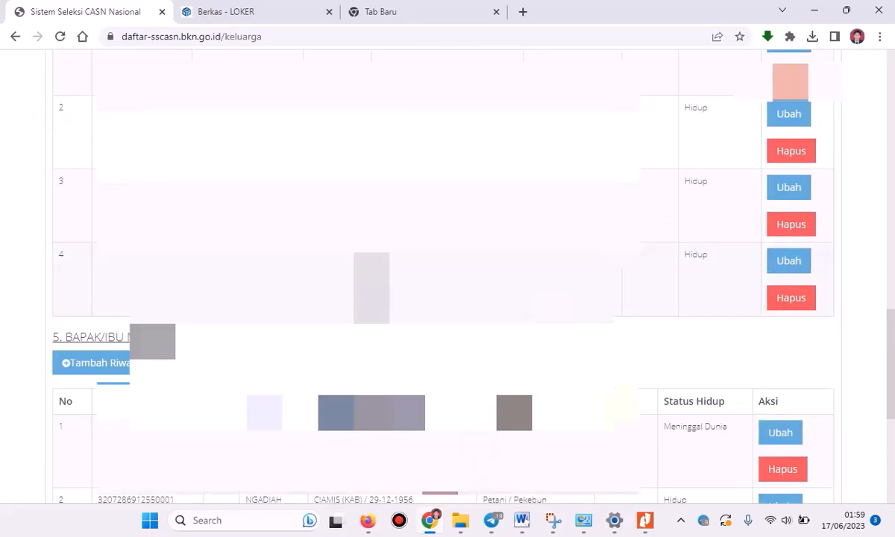
pyautogui.scroll(5, 448, 284)
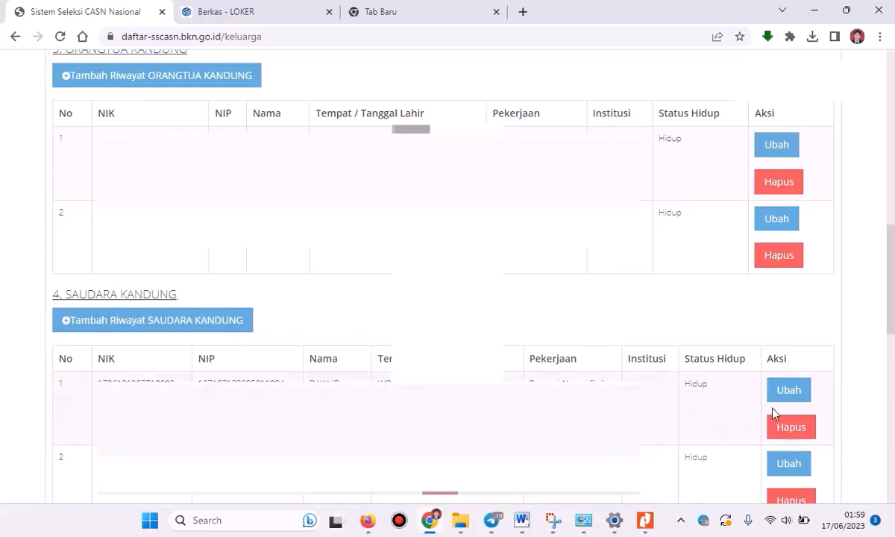
pyautogui.click(787, 392)
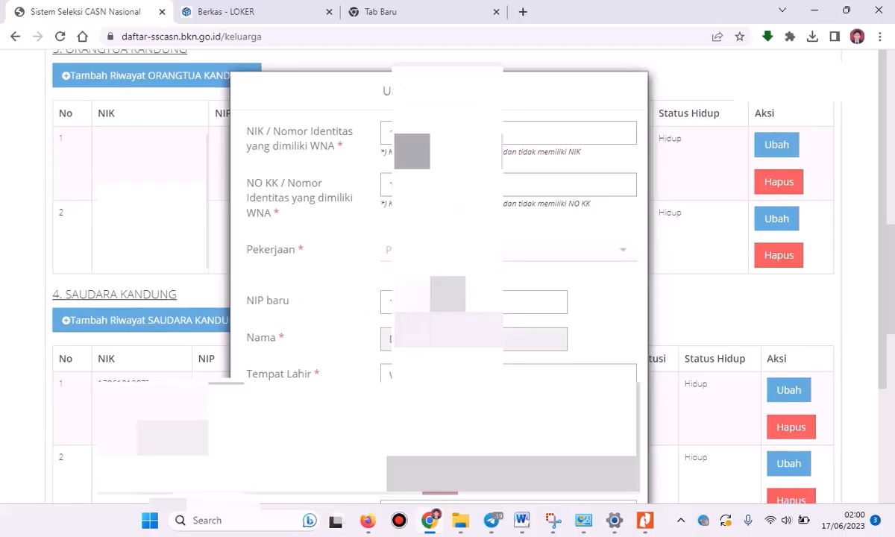
pyautogui.scroll(-3, 384, 270)
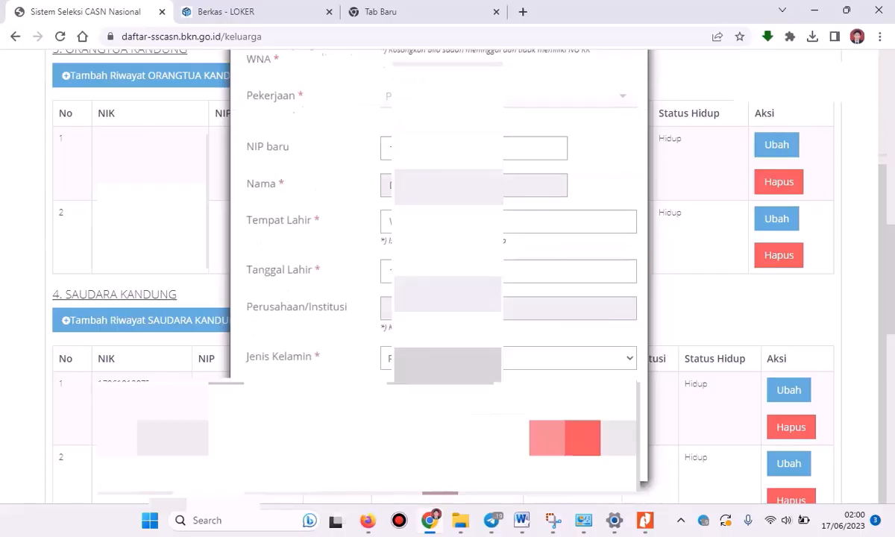
pyautogui.scroll(1, 384, 270)
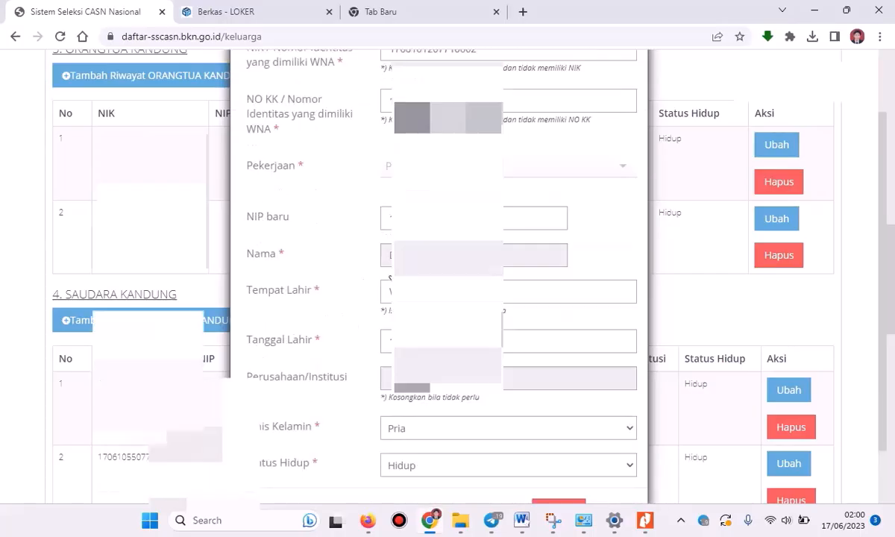
pyautogui.scroll(-1, 440, 269)
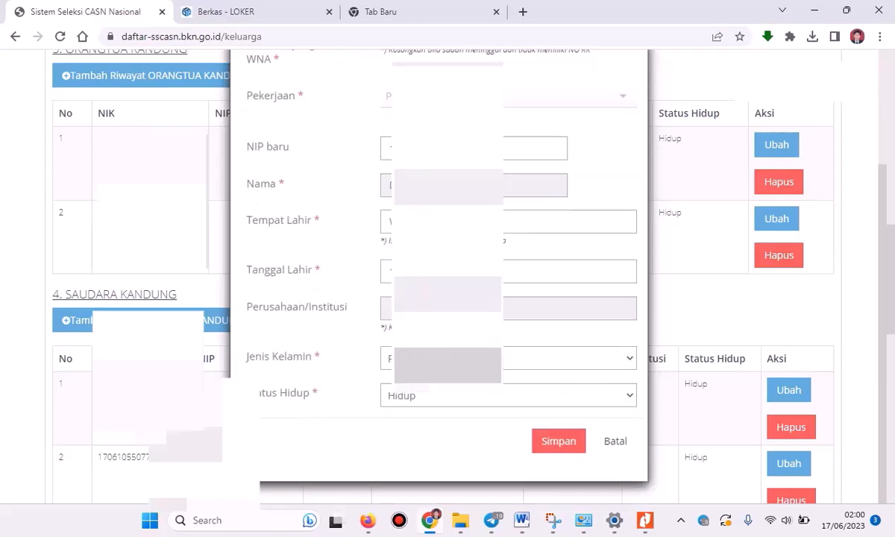
pyautogui.scroll(1, 440, 268)
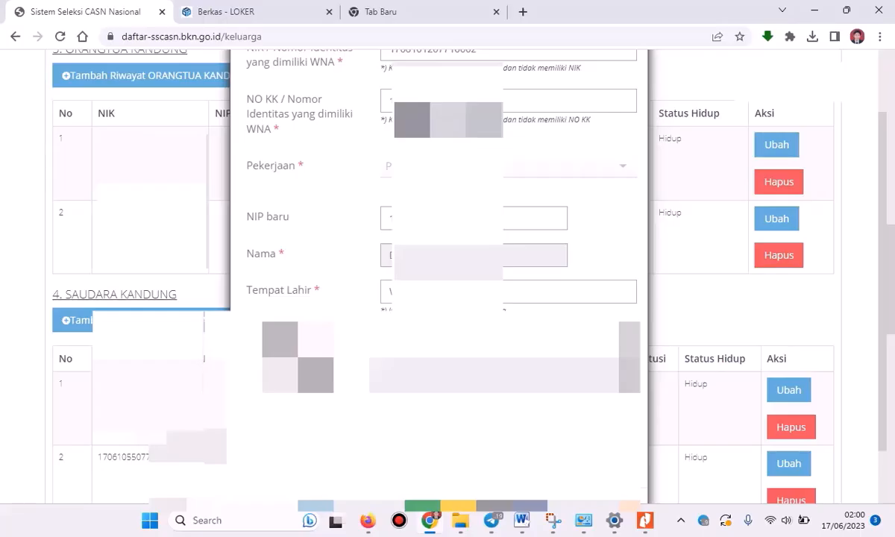
pyautogui.scroll(-1, 440, 299)
pyautogui.click(567, 447)
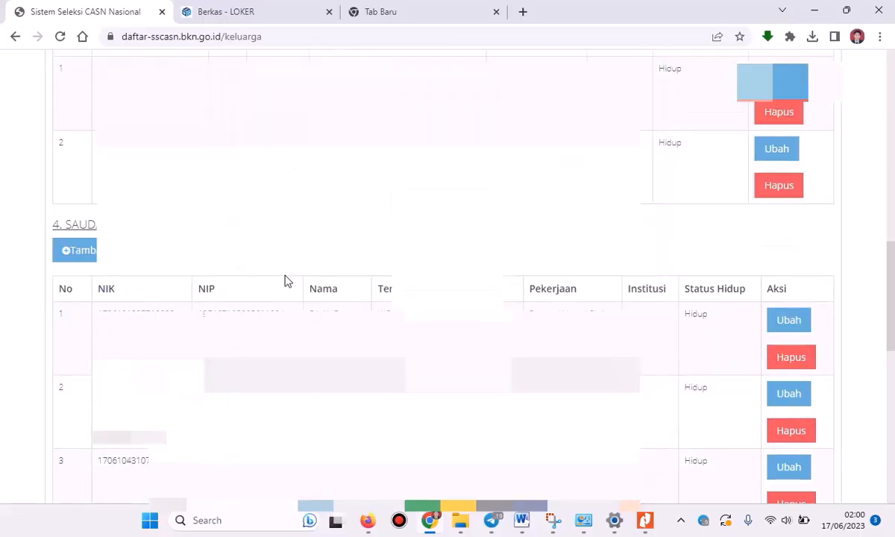
# - Continue to the Organisasi section and review the police-record, health and Bebas Napza certificate fields under Keterangan Lain-Lain
pyautogui.scroll(-8, 284, 280)
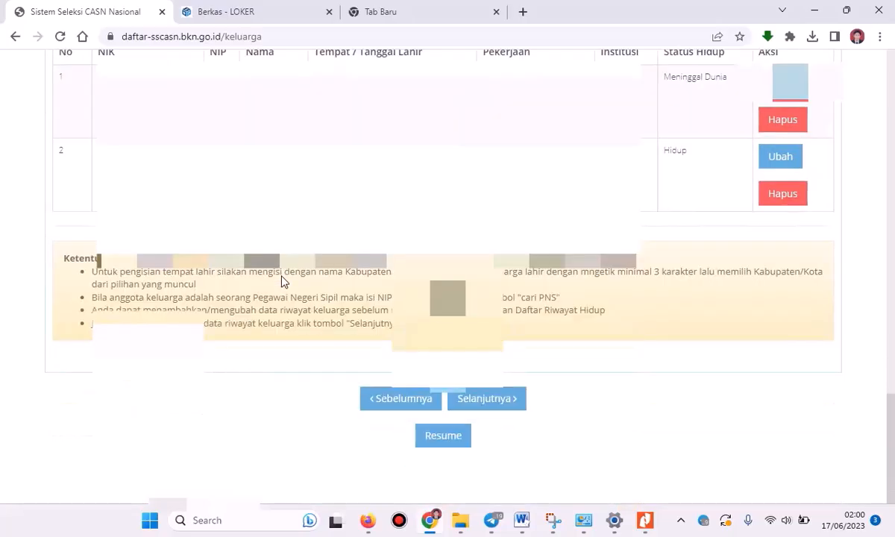
pyautogui.click(471, 403)
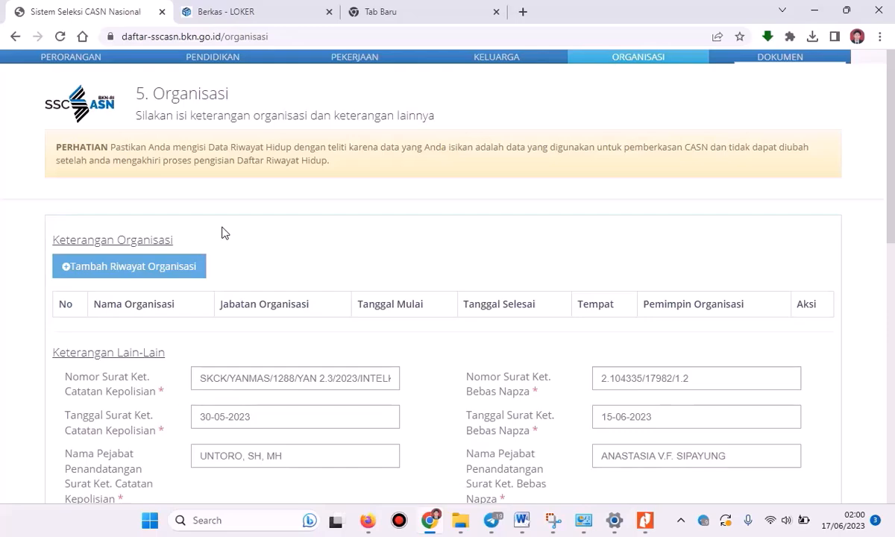
pyautogui.scroll(-2, 223, 234)
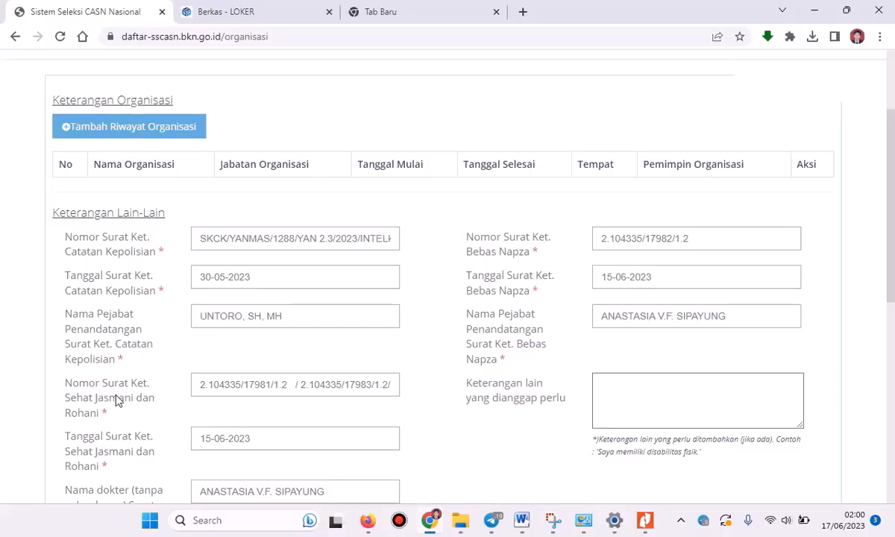
pyautogui.scroll(-2, 114, 362)
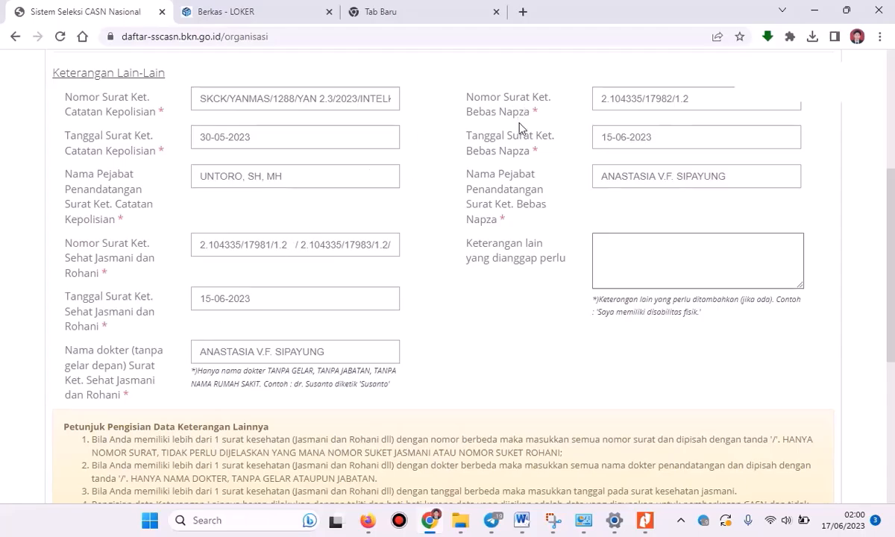
pyautogui.scroll(1, 317, 216)
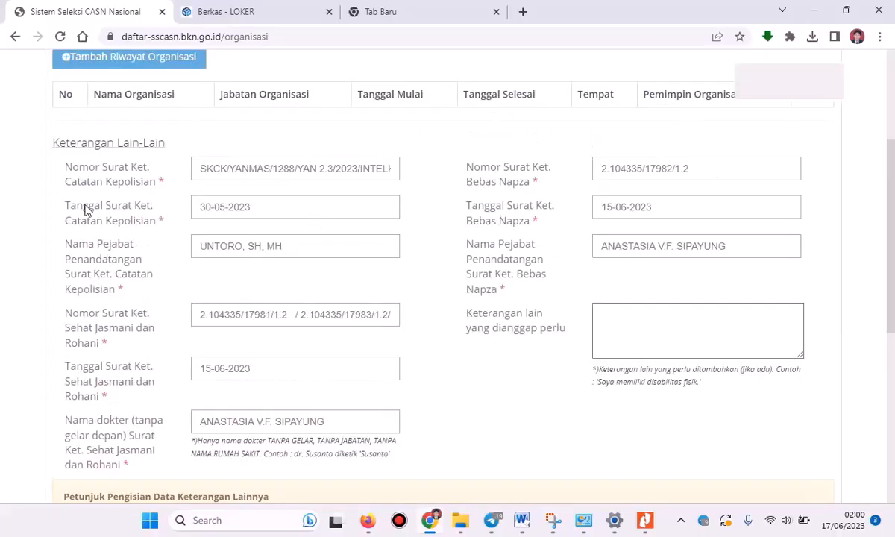
pyautogui.moveTo(201, 170); pyautogui.dragTo(409, 138)
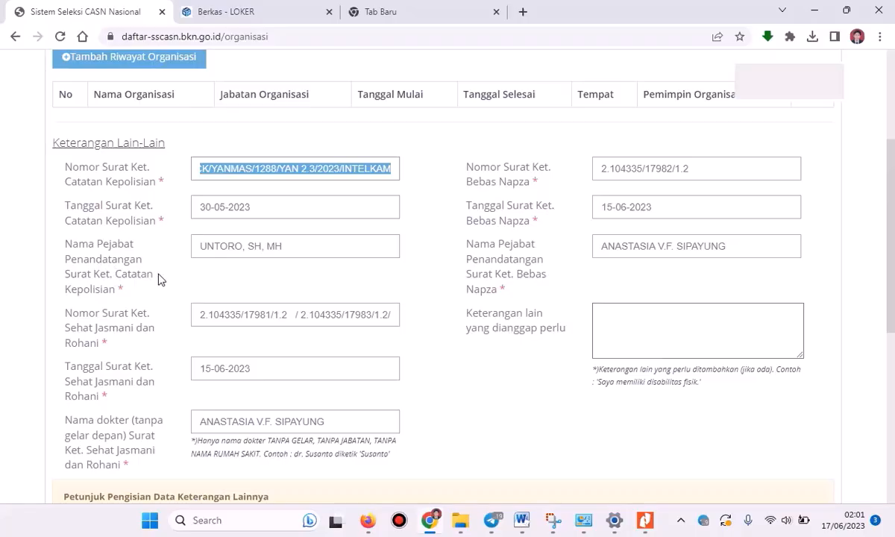
pyautogui.click(205, 281)
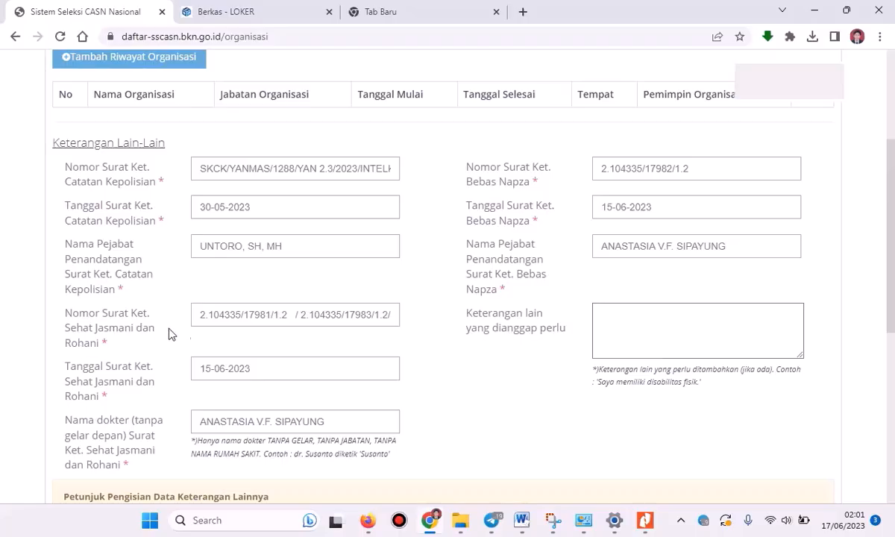
# - Read the Petunjuk Pengisian rules and check the slash separating the certificate numbers in Nomor Surat Ket. Sehat Jasmani dan Rohani
pyautogui.scroll(-5, 201, 325)
pyautogui.scroll(2, 201, 328)
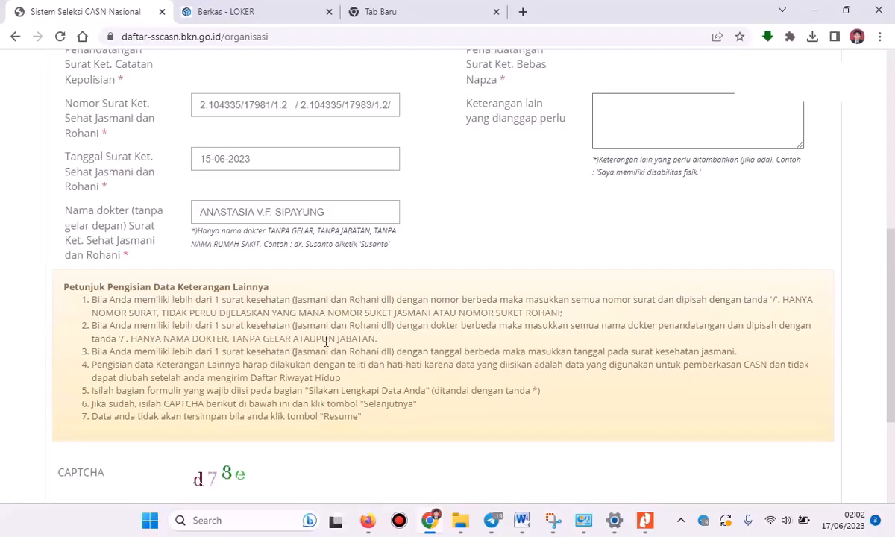
pyautogui.scroll(3, 371, 339)
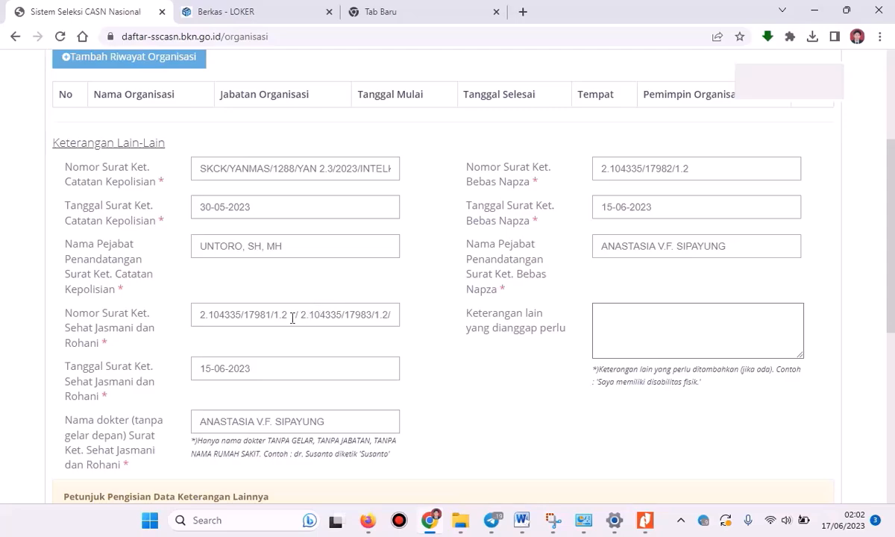
pyautogui.moveTo(293, 316); pyautogui.dragTo(302, 324)
pyautogui.click(306, 317)
pyautogui.scroll(-1, 506, 306)
pyautogui.scroll(-5, 506, 306)
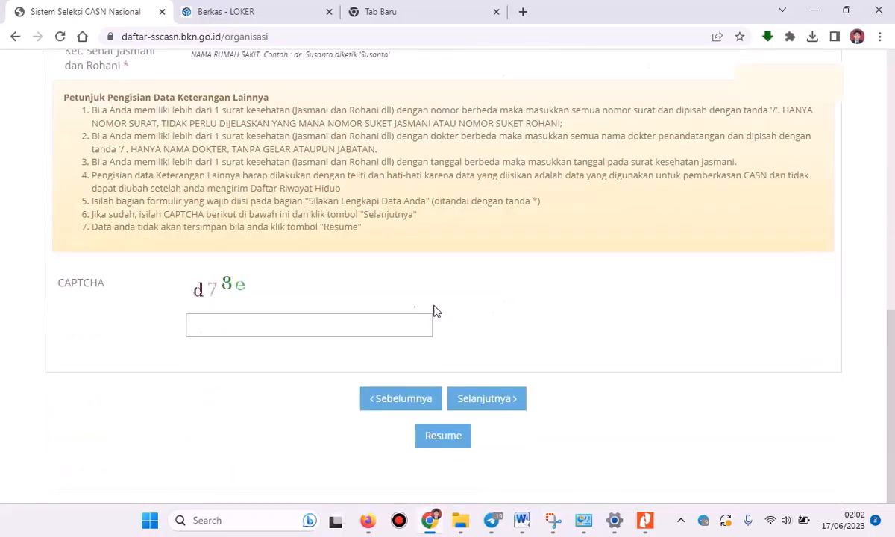
# - Enter the displayed CAPTCHA code and continue to the Unggah Dokumen section
pyautogui.click(263, 326)
pyautogui.write('8')
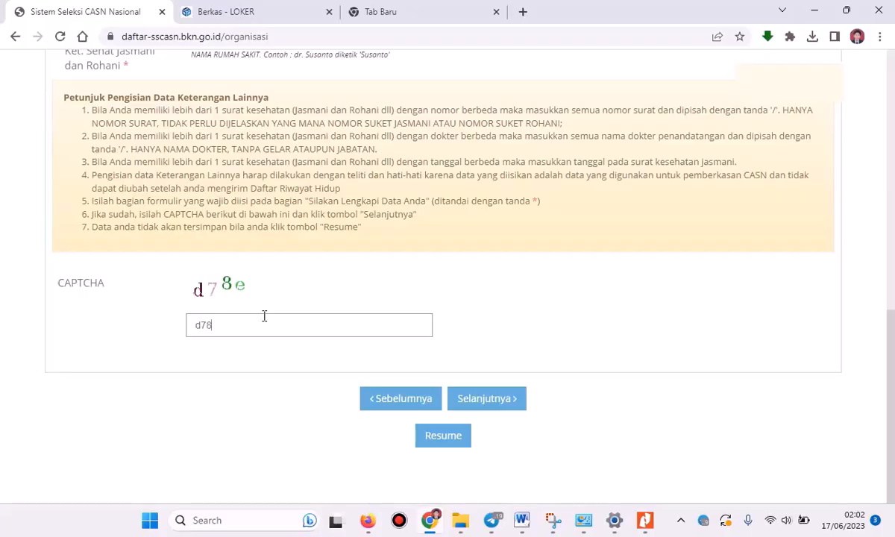
pyautogui.write('e')
pyautogui.click(477, 399)
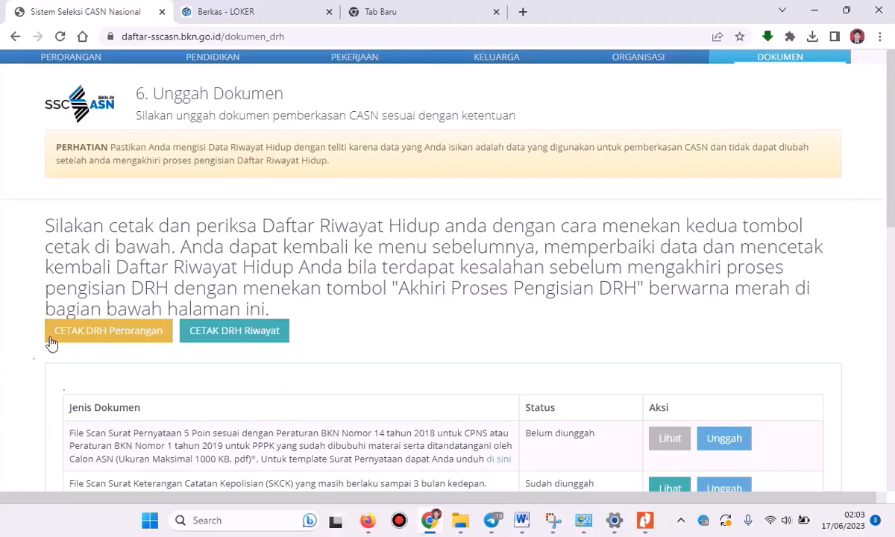
# - Download the DRH Perorangan and DRH Riwayat PDFs into the Berkas DRH folder
pyautogui.click(86, 338)
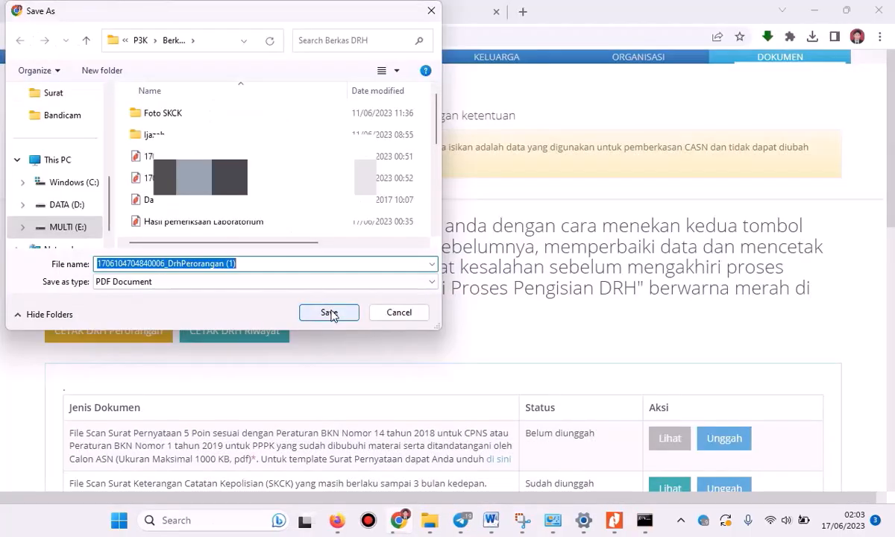
pyautogui.click(330, 314)
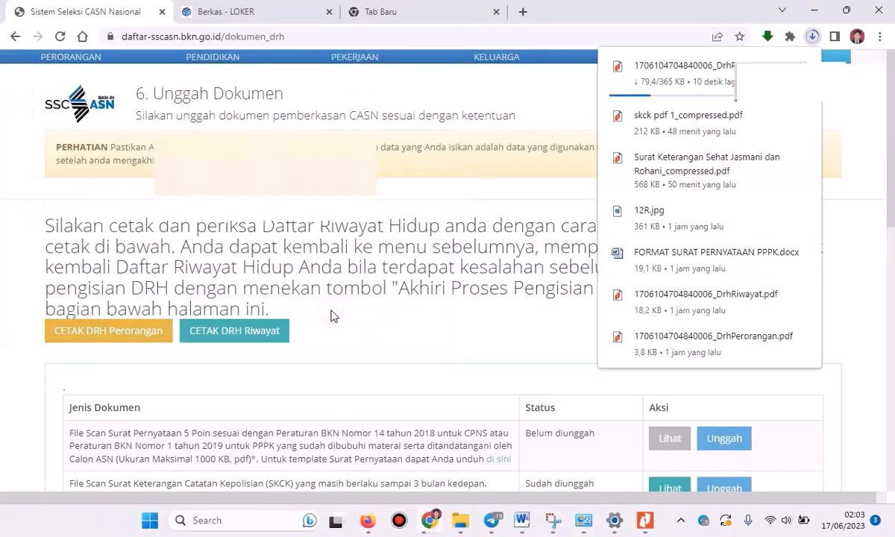
pyautogui.click(220, 337)
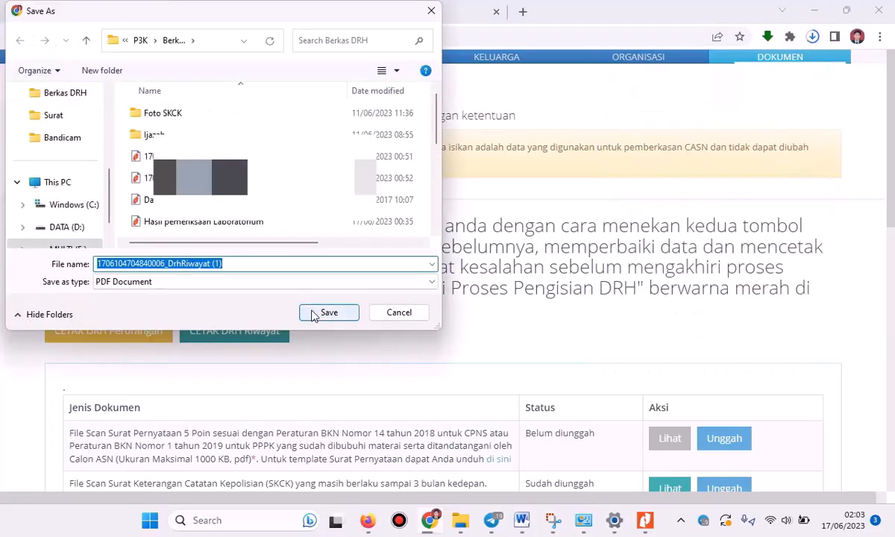
pyautogui.click(328, 313)
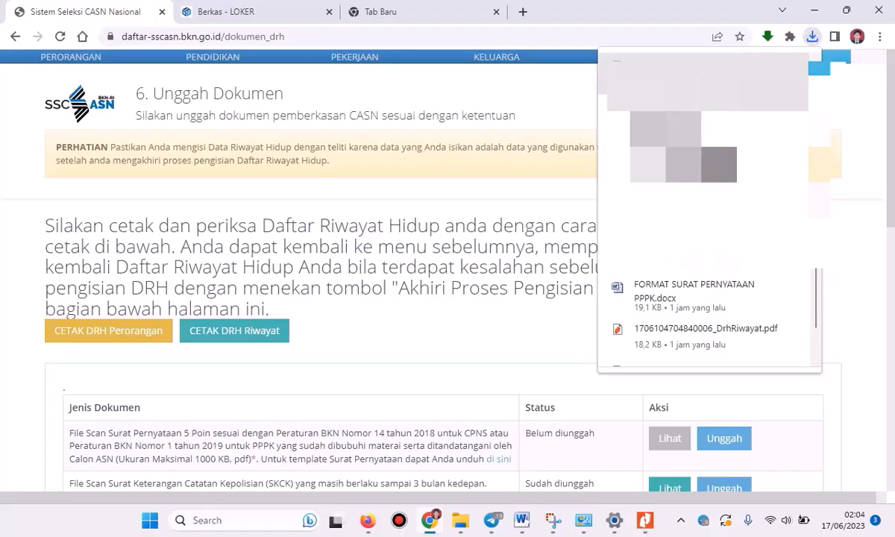
# - Show the downloaded DRH Riwayat PDF in its folder and open it in Nitro Pro to check the printed data
pyautogui.click(768, 68)
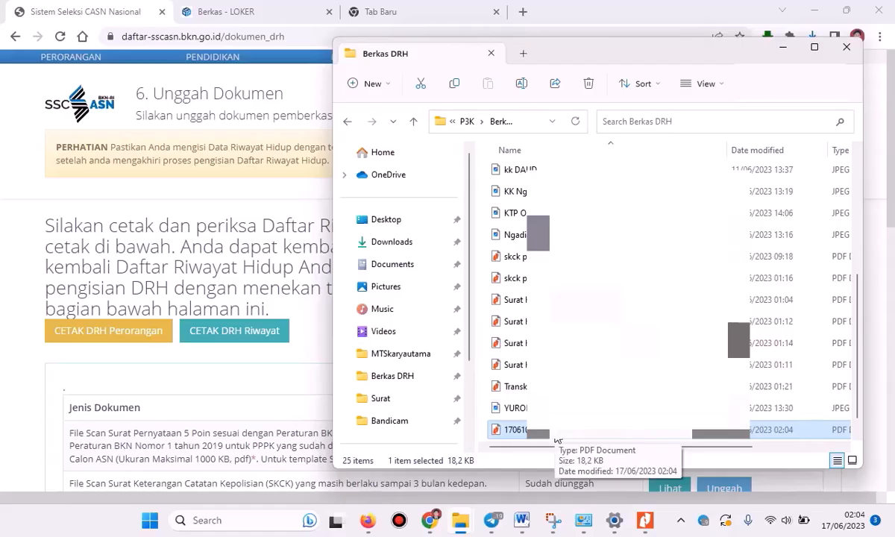
pyautogui.press('F2')
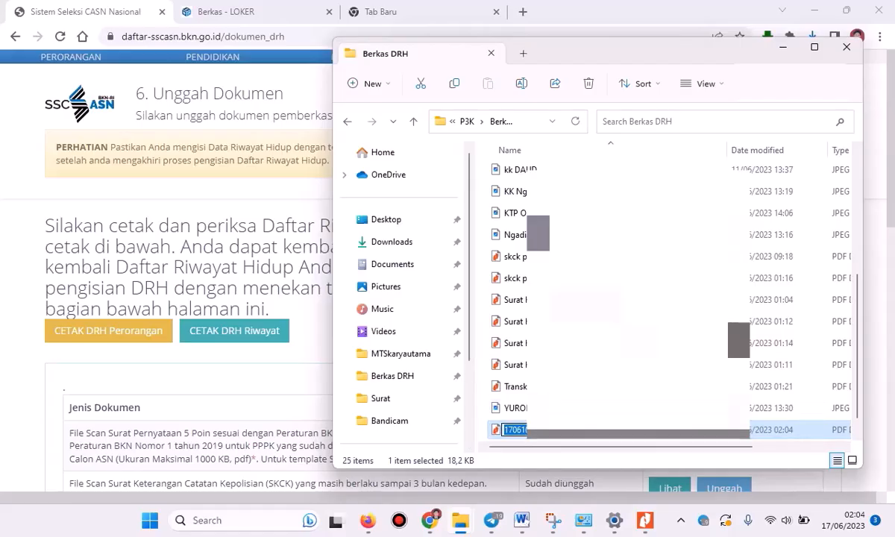
pyautogui.doubleClick(496, 430)
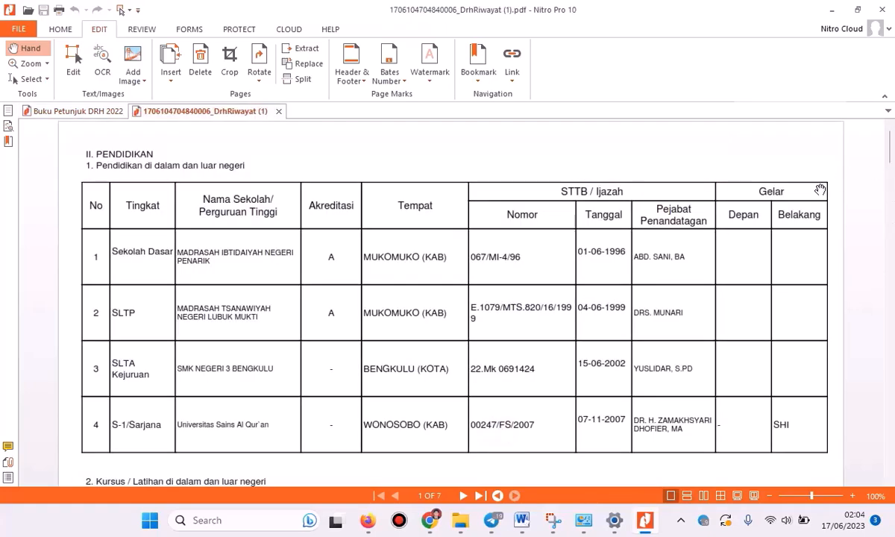
pyautogui.click(49, 110)
pyautogui.click(179, 111)
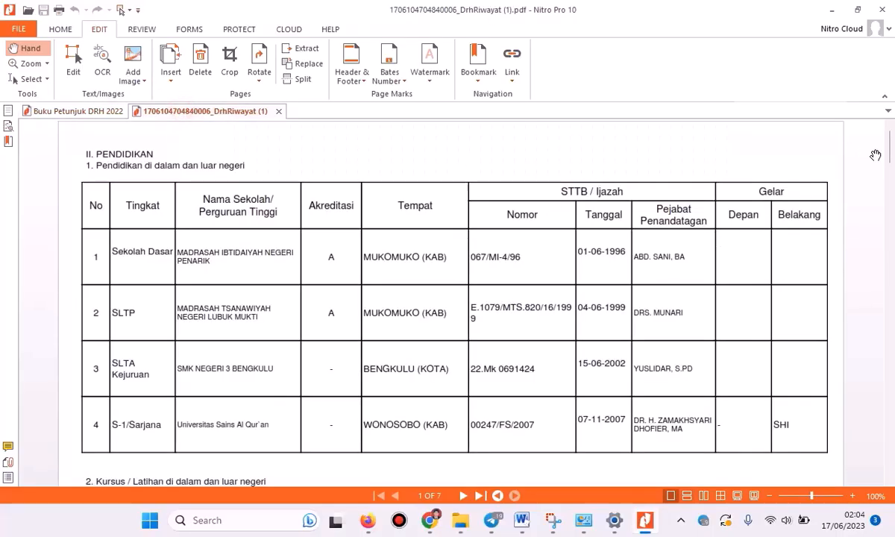
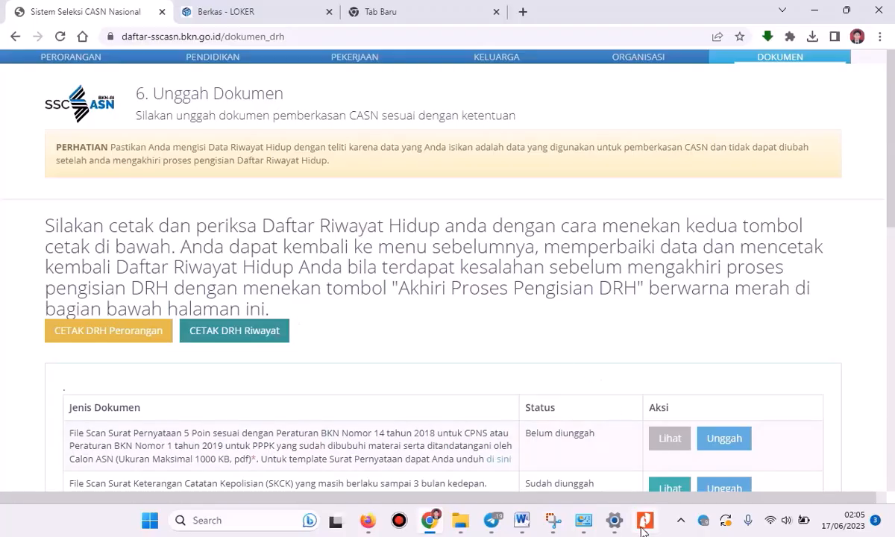
# - Back in the browser, download the Surat Pernyataan template as FORMAT SURAT PERNYATAAN PPPK (1) into Berkas DRH and open the file
pyautogui.moveTo(642, 524)
pyautogui.scroll(-2, 382, 345)
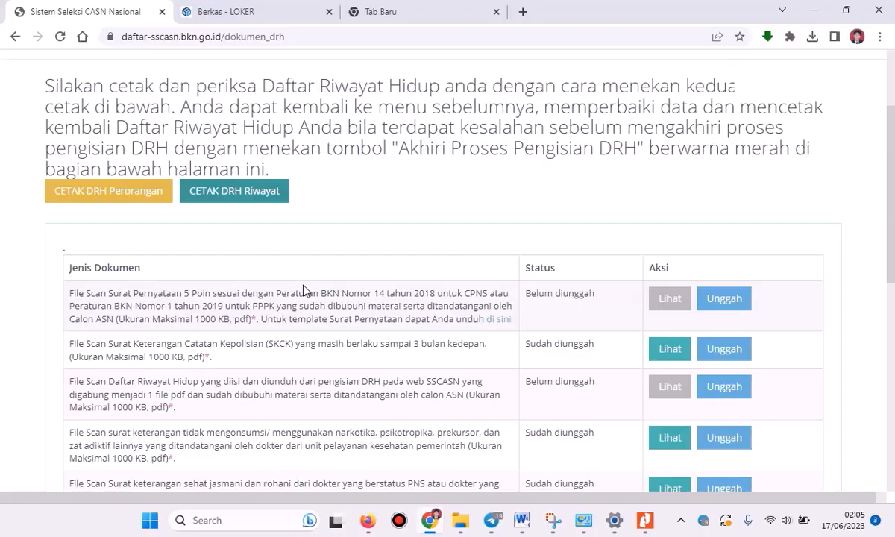
pyautogui.click(491, 319)
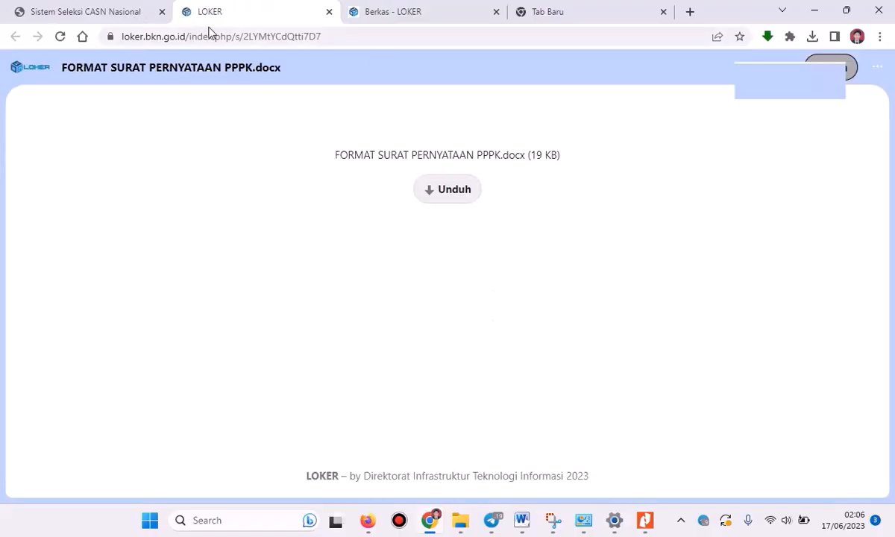
pyautogui.click(447, 196)
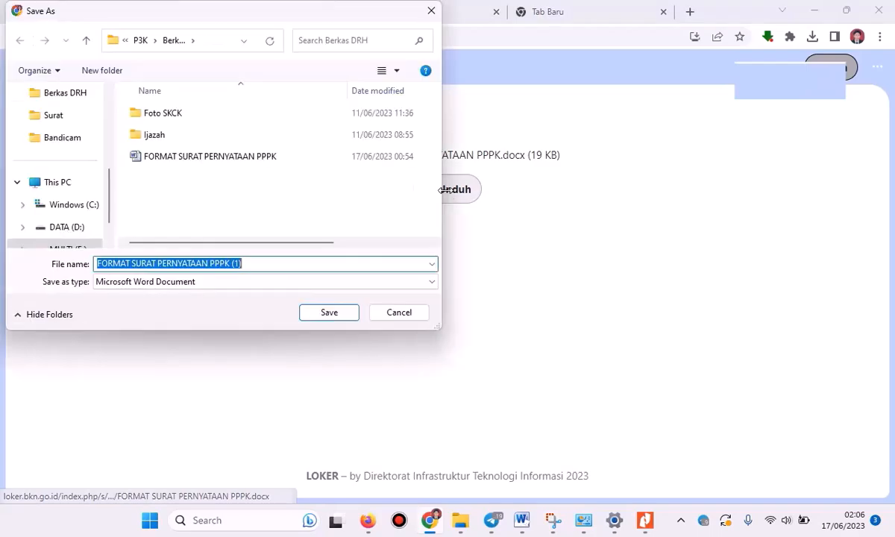
pyautogui.click(326, 313)
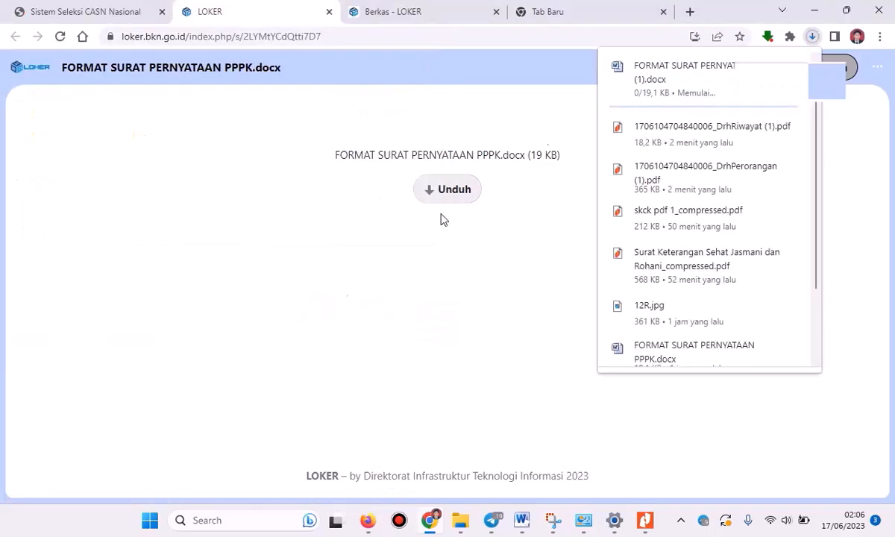
pyautogui.click(683, 74)
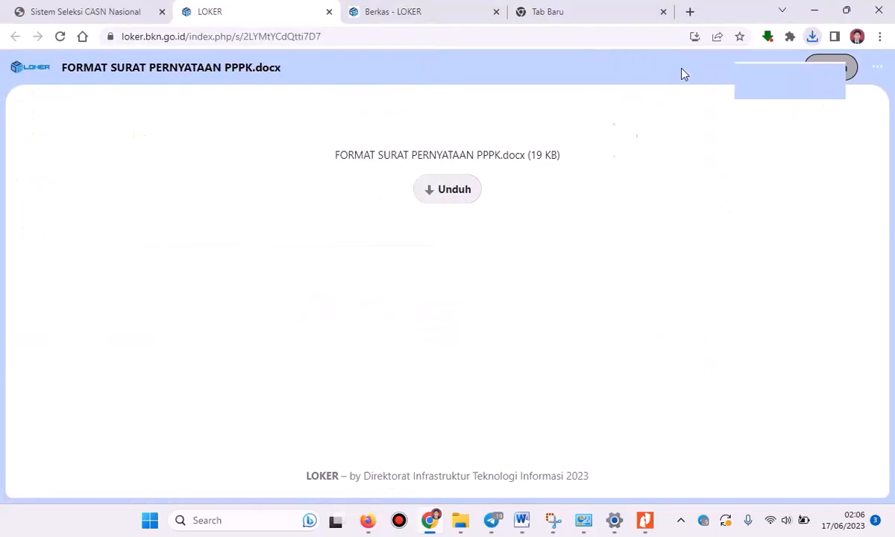
# - Read through the opened Surat Pernyataan template in Word, from the personal data fields to the Meterai 10000 signature block
pyautogui.click(456, 46)
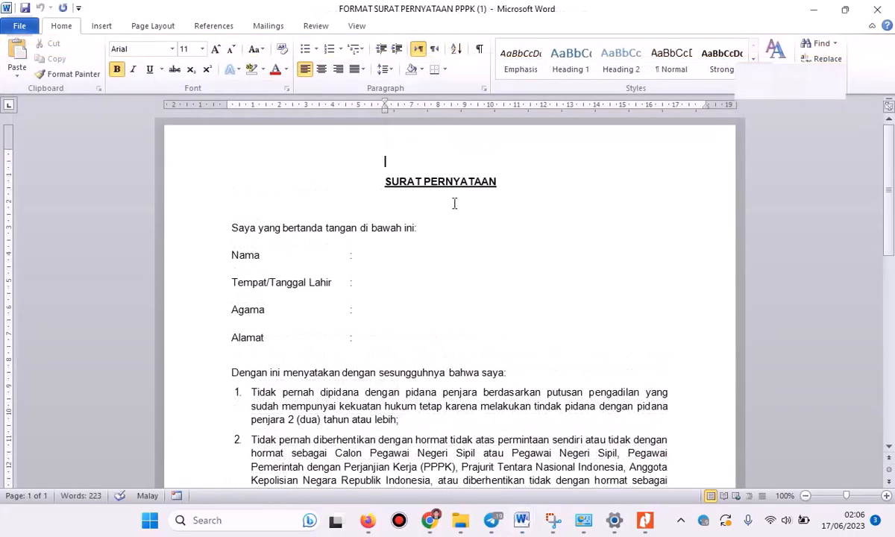
pyautogui.scroll(-2, 387, 256)
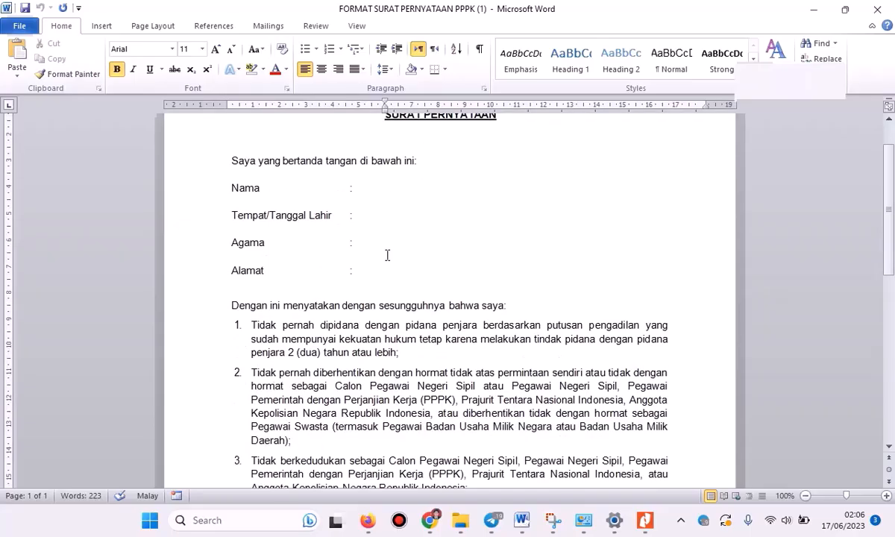
pyautogui.scroll(-10, 388, 255)
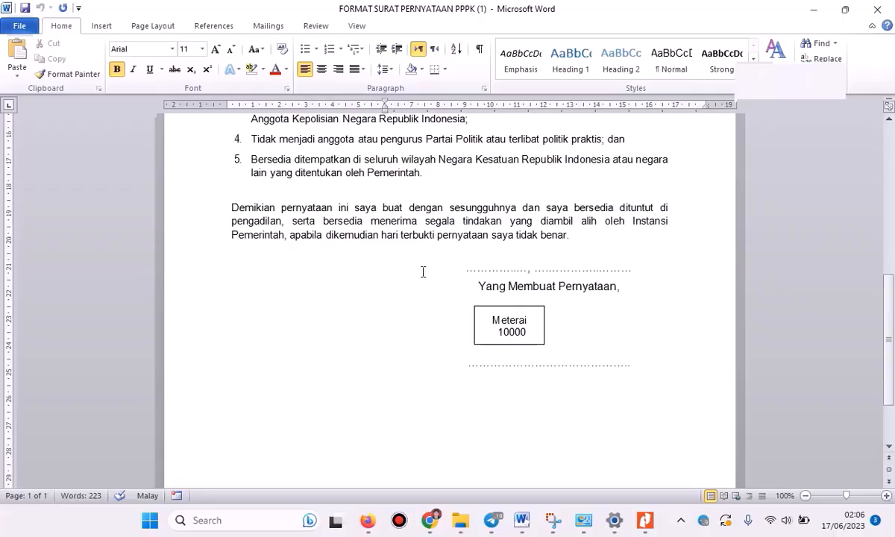
pyautogui.scroll(9, 422, 272)
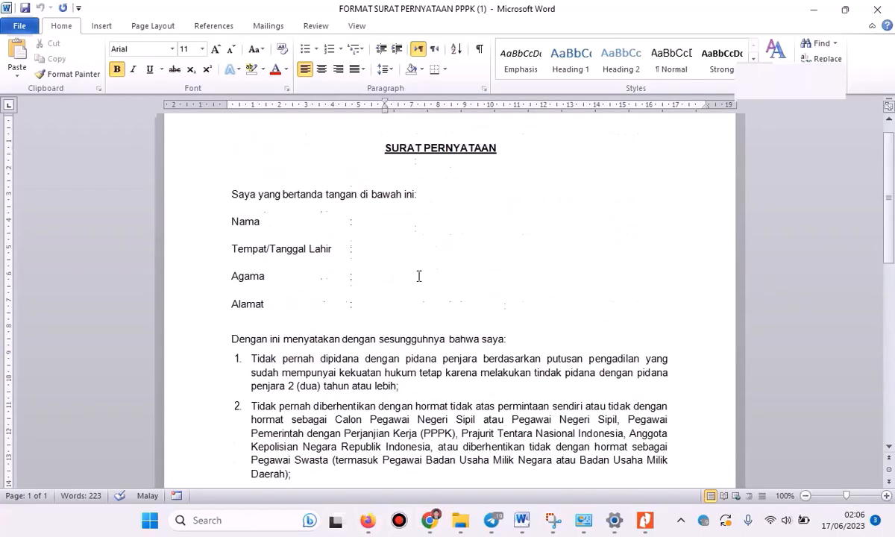
pyautogui.scroll(-4, 418, 276)
pyautogui.scroll(-4, 418, 278)
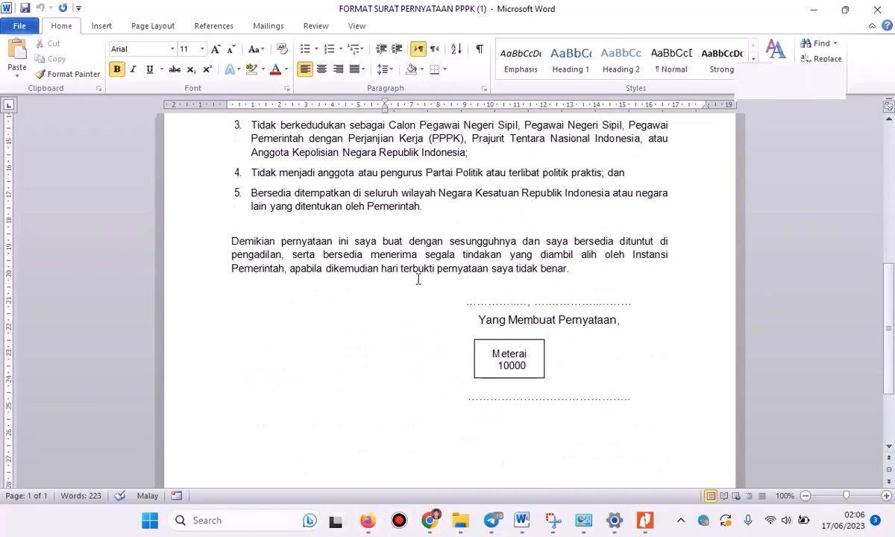
# - Return to the SSCASN page in Chrome and examine the required documents, their size and format limits, and their upload status
pyautogui.click(433, 523)
pyautogui.click(118, 17)
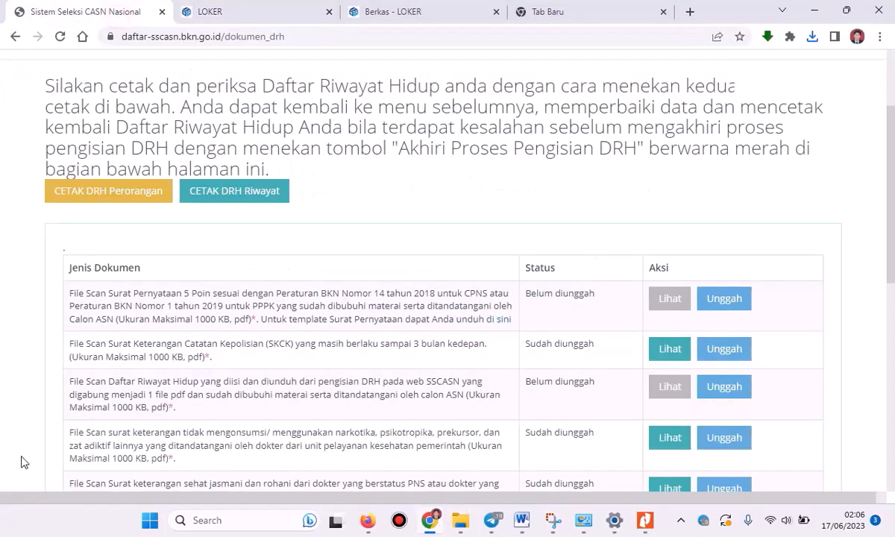
pyautogui.scroll(-8, 358, 324)
pyautogui.scroll(5, 358, 324)
pyautogui.scroll(-1, 357, 331)
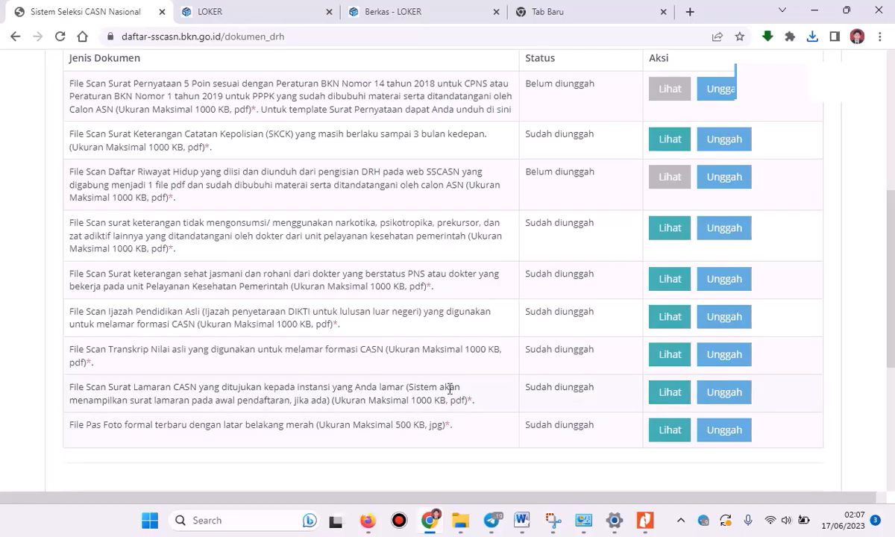
pyautogui.scroll(3, 429, 350)
pyautogui.scroll(-1, 386, 250)
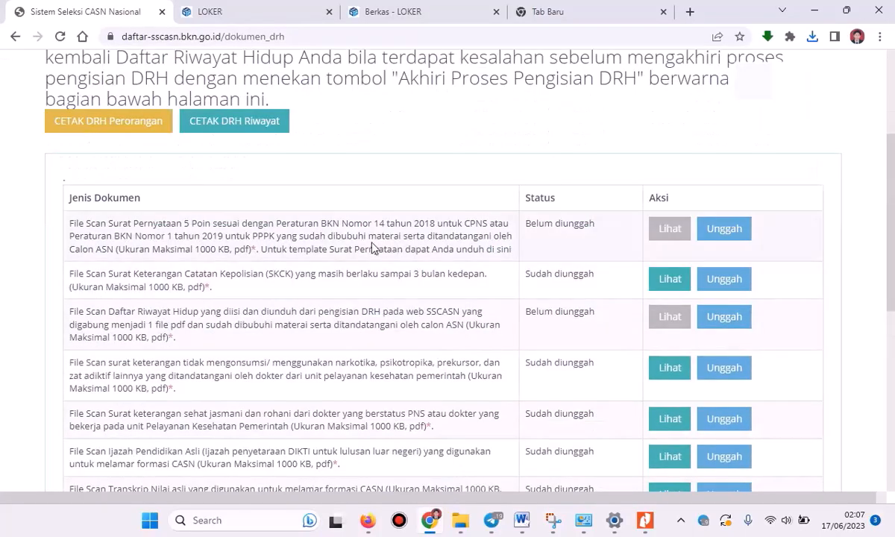
pyautogui.scroll(-3, 350, 232)
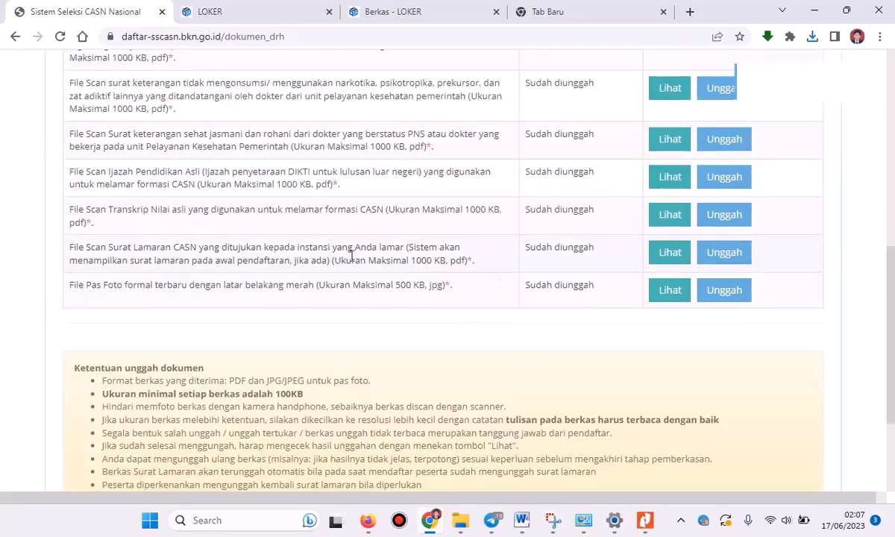
pyautogui.scroll(1, 417, 251)
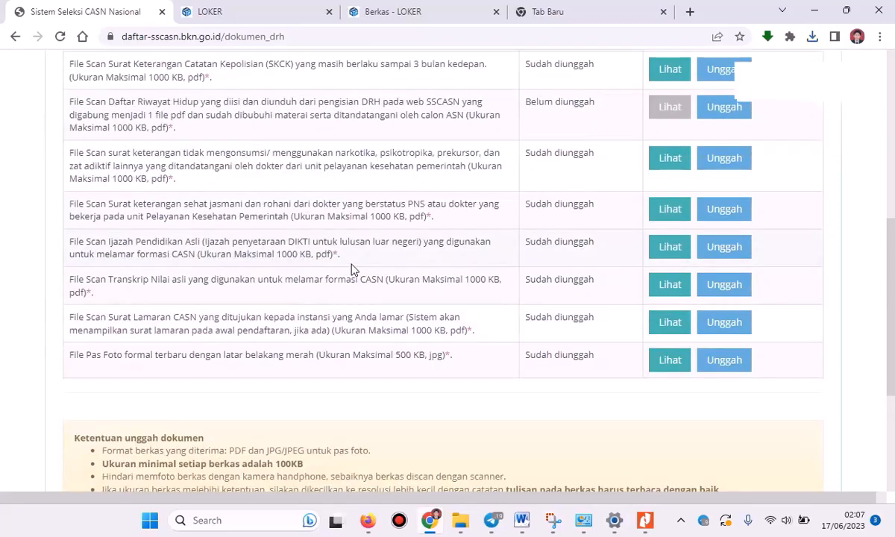
pyautogui.scroll(3, 568, 234)
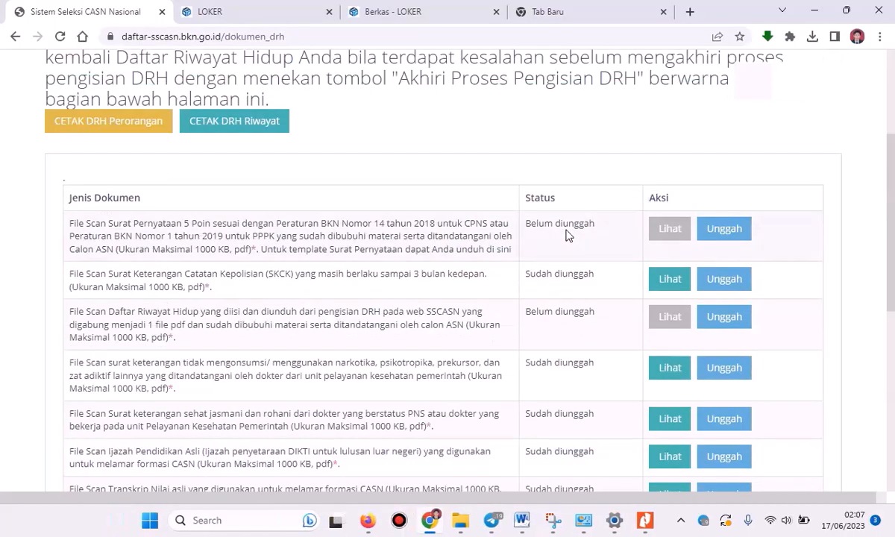
pyautogui.scroll(-4, 567, 236)
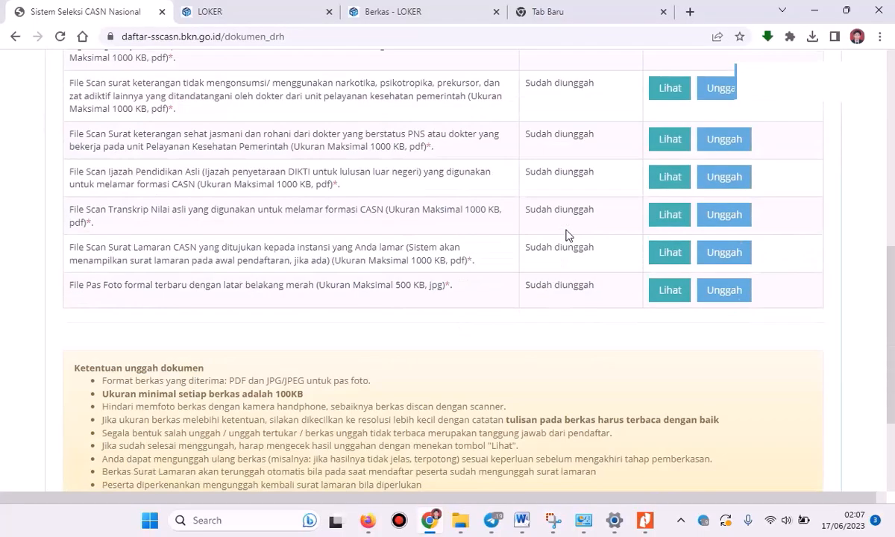
pyautogui.scroll(3, 566, 236)
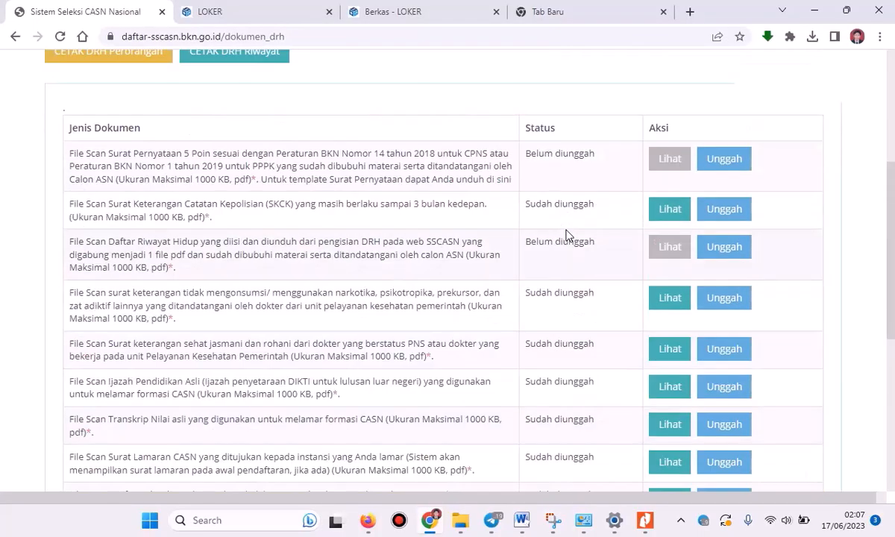
pyautogui.scroll(2, 567, 236)
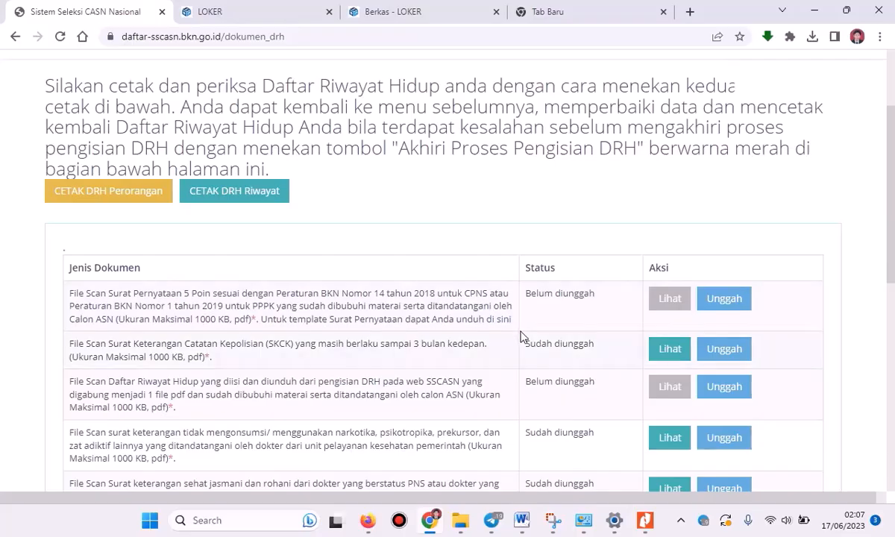
# - View the uploaded drug-free certificate scan and close its preview window
pyautogui.scroll(-2, 681, 342)
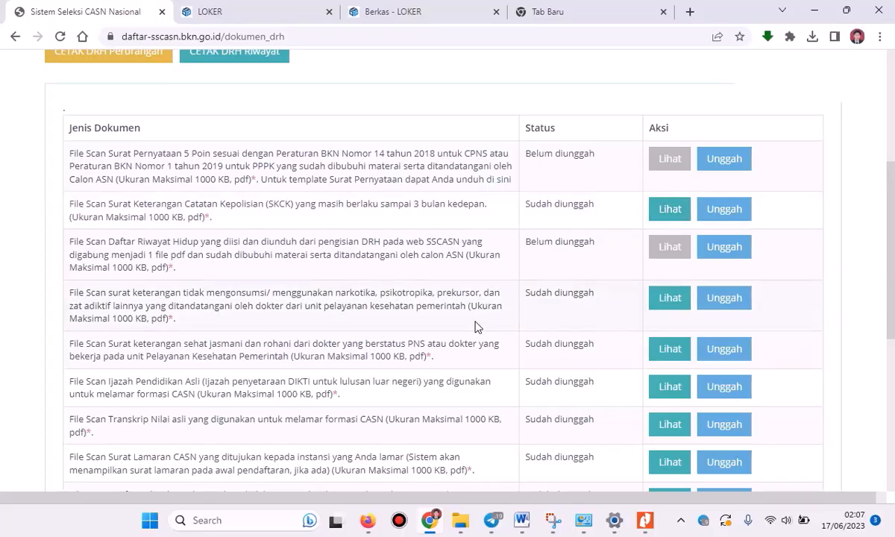
pyautogui.click(671, 300)
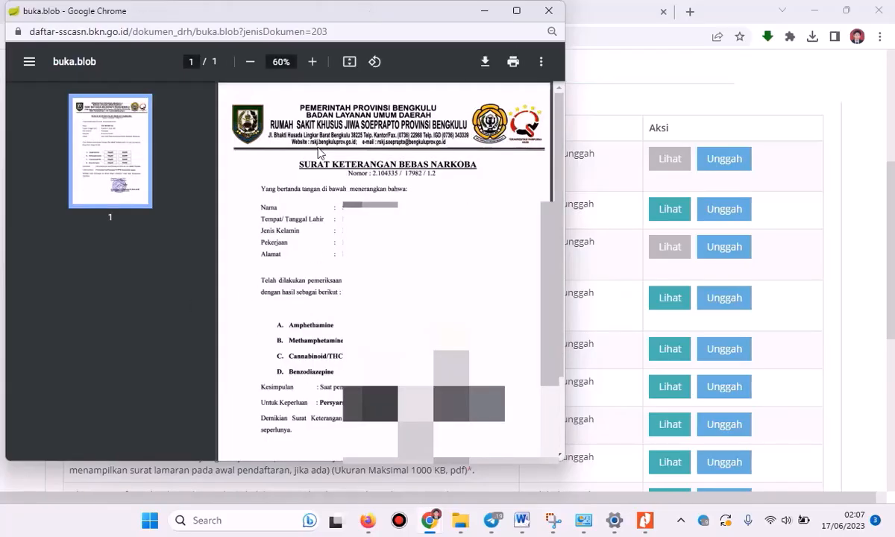
pyautogui.click(549, 17)
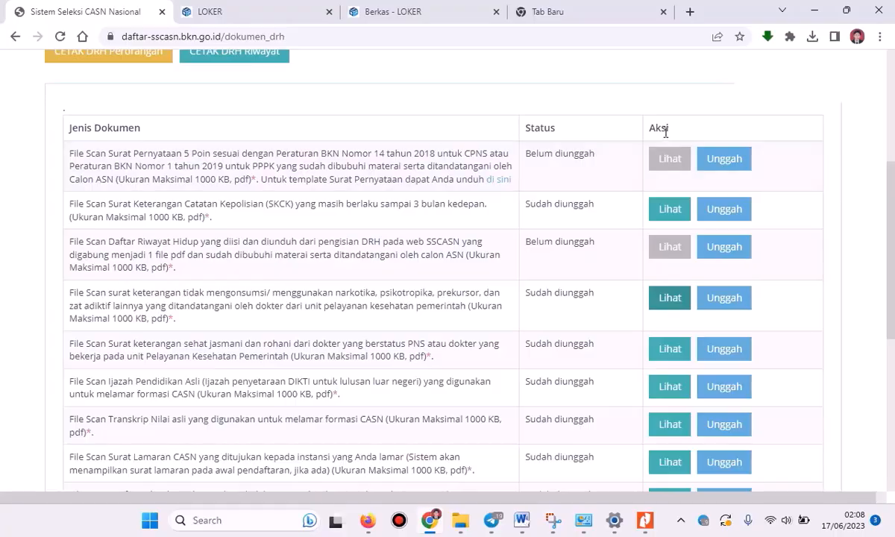
pyautogui.click(664, 162)
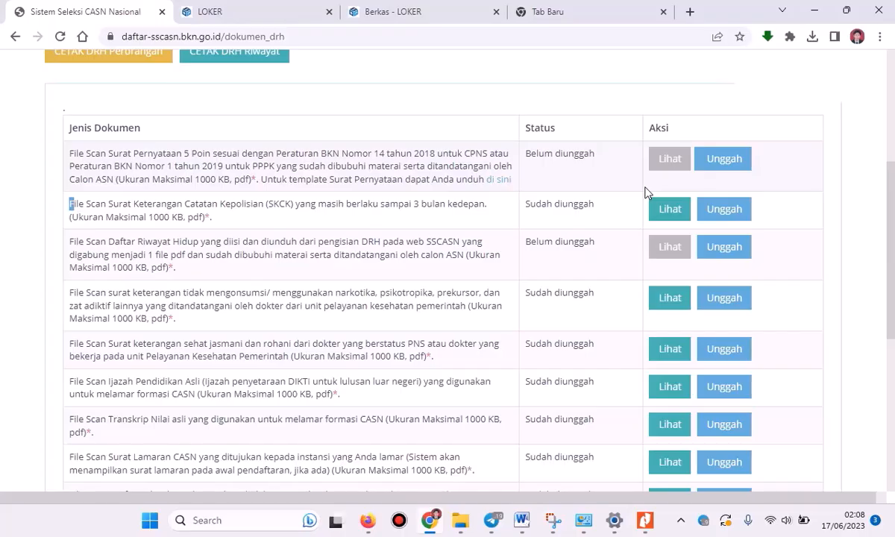
# - Review the Ketentuan unggah dokumen rules, the options for ending the DRH process, and the PERHATIAN notice on the Unggah Dokumen page
pyautogui.scroll(-4, 648, 192)
pyautogui.scroll(-1, 648, 192)
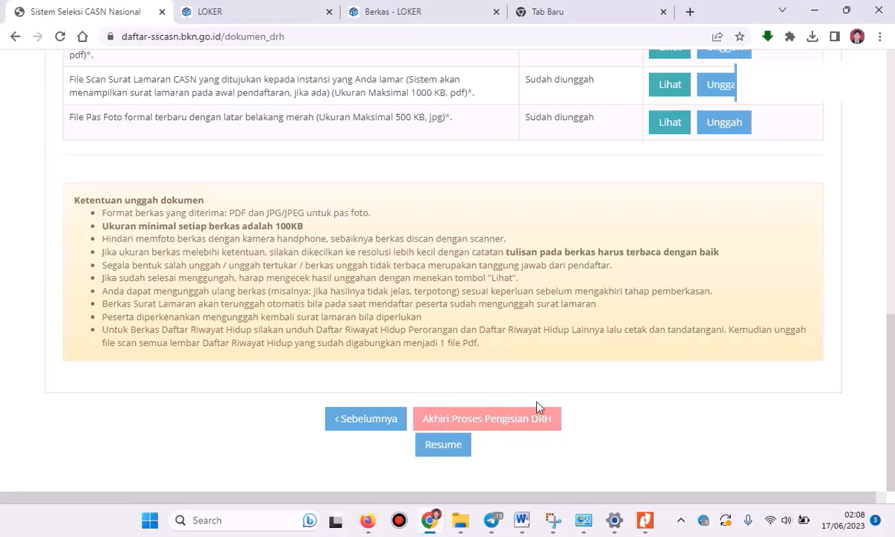
pyautogui.scroll(2, 538, 407)
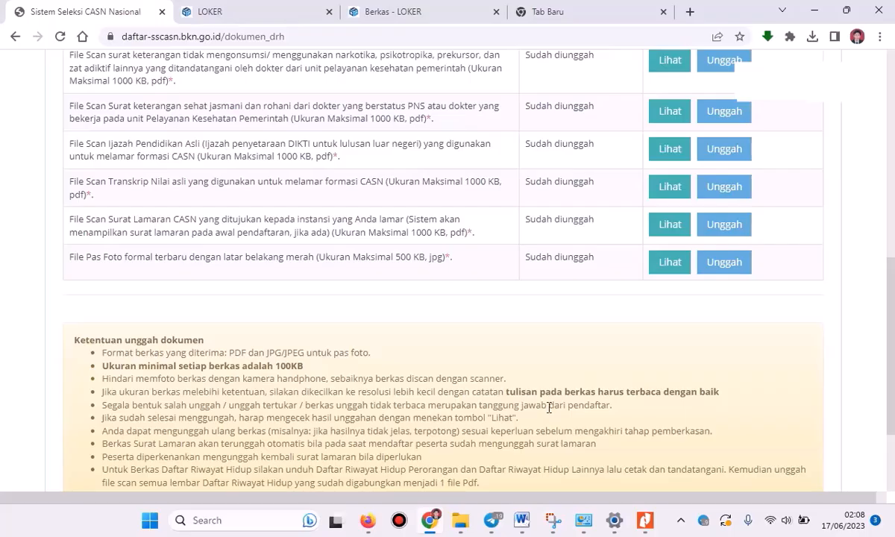
pyautogui.scroll(-2, 549, 407)
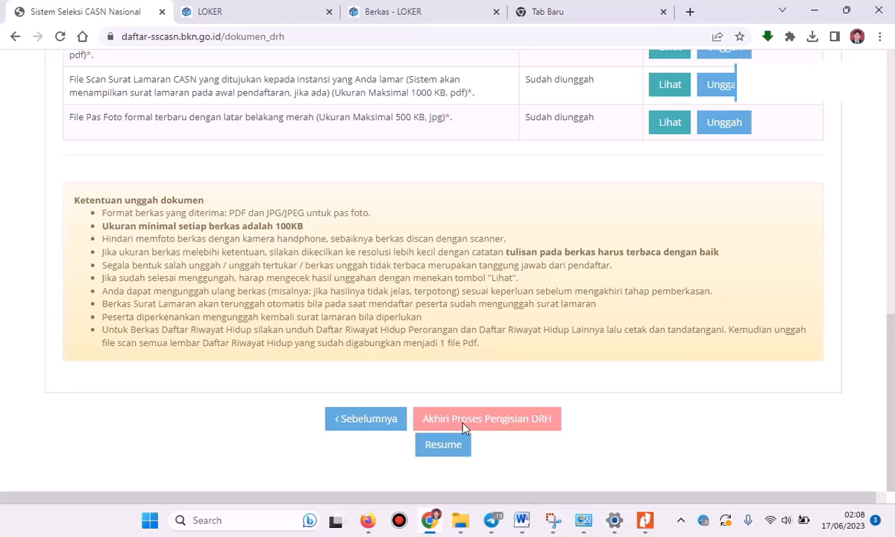
pyautogui.scroll(12, 481, 431)
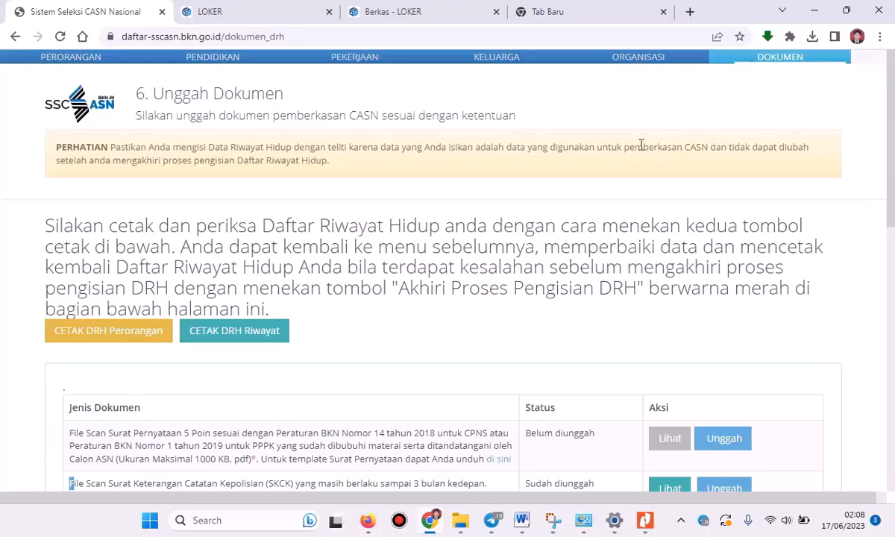
# - On the SSCASN document page in Firefox, end the DRH filling process and confirm the final submission
pyautogui.scroll(-10, 640, 150)
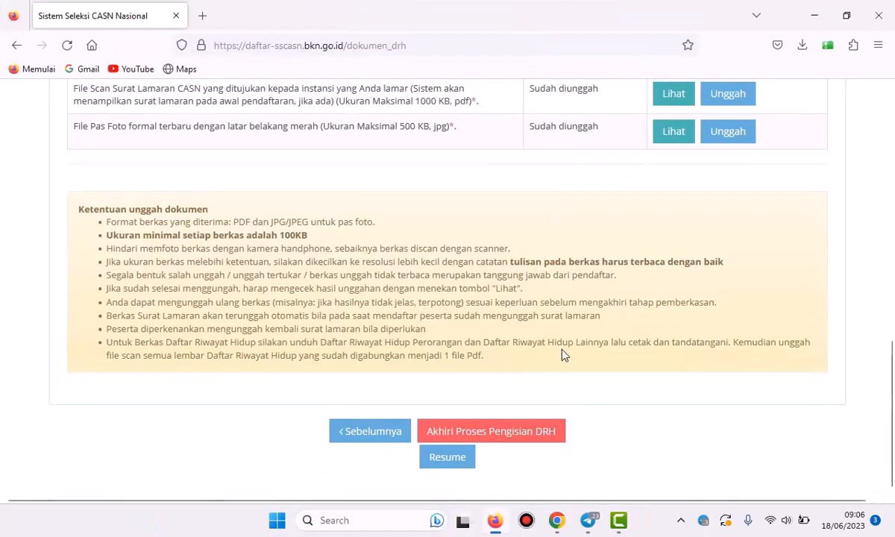
pyautogui.click(526, 431)
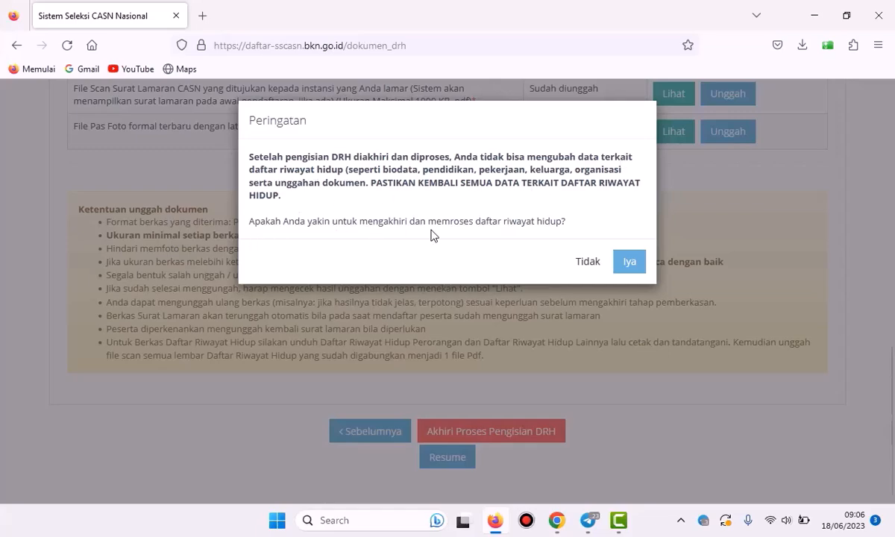
pyautogui.click(629, 264)
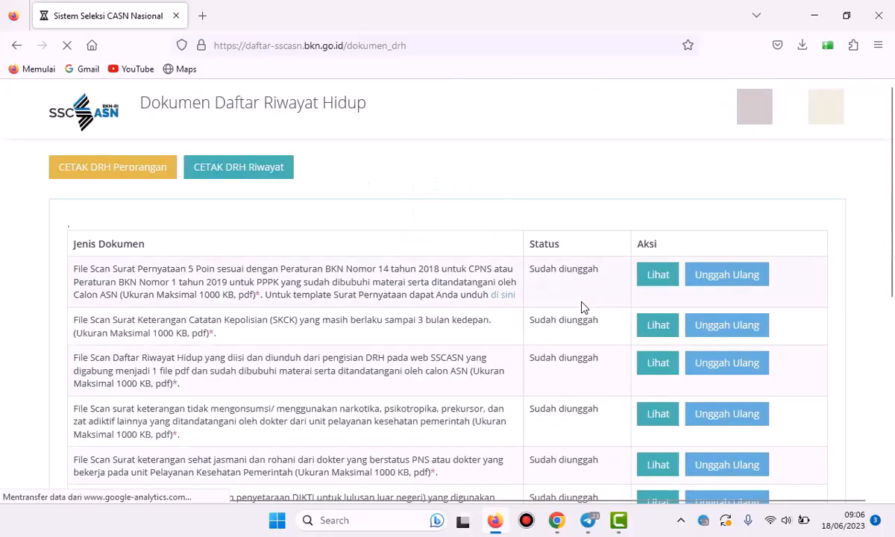
# - Check the submitted document list, open the registration resume, and review it down to the Seleksi Kompetensi PPPK section
pyautogui.scroll(-4, 583, 308)
pyautogui.scroll(-2, 580, 307)
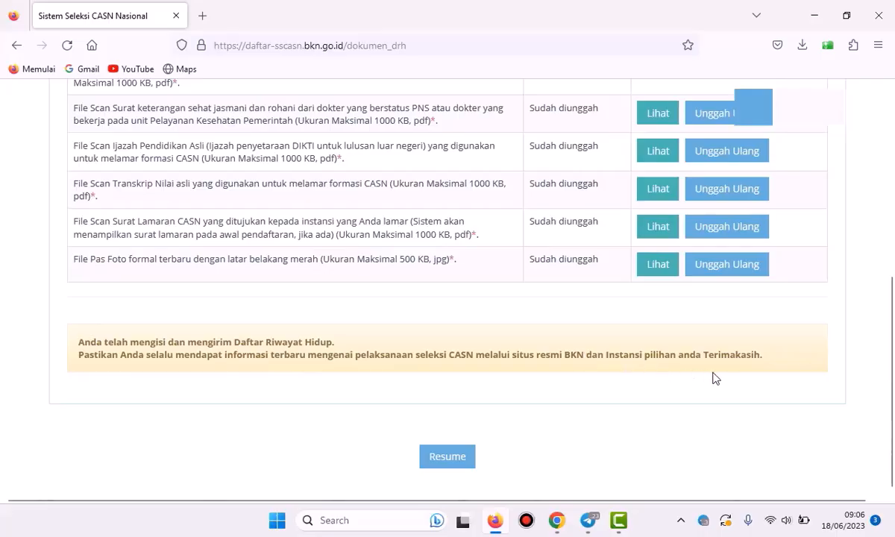
pyautogui.click(446, 460)
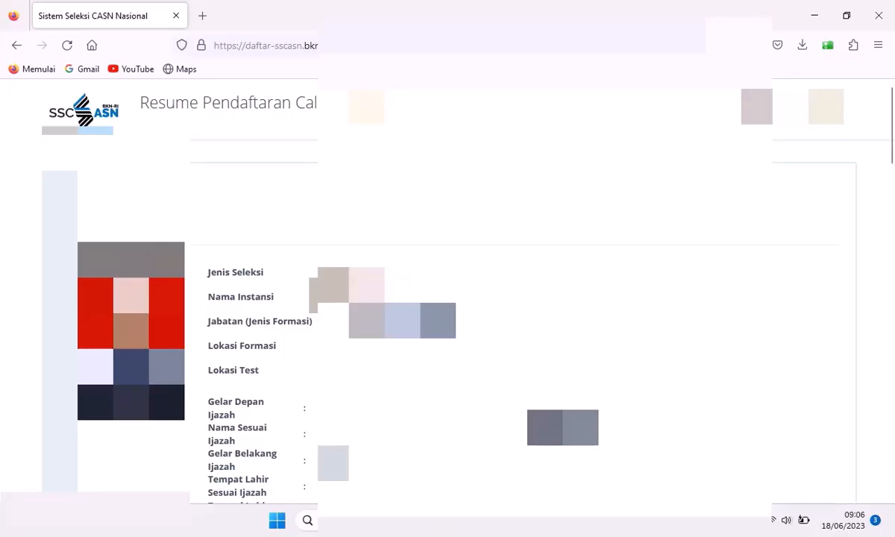
pyautogui.scroll(-20, 431, 403)
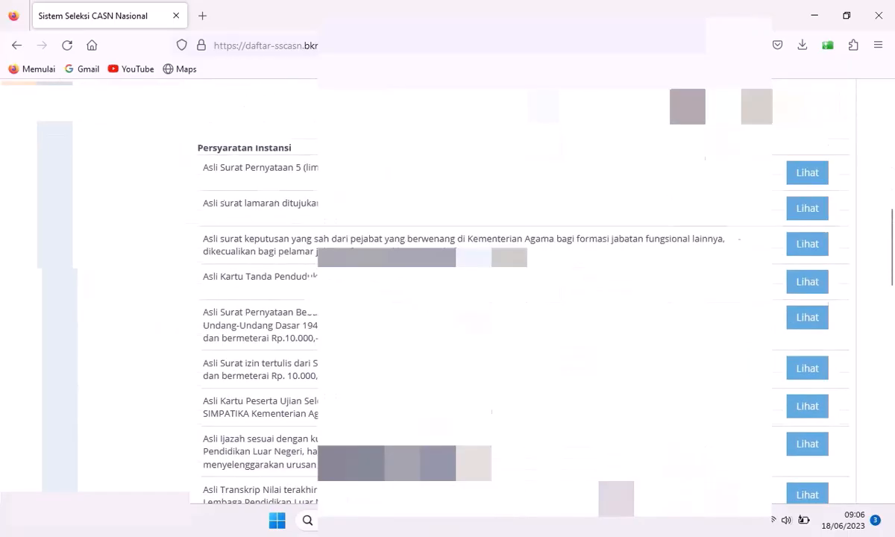
pyautogui.scroll(-5, 431, 403)
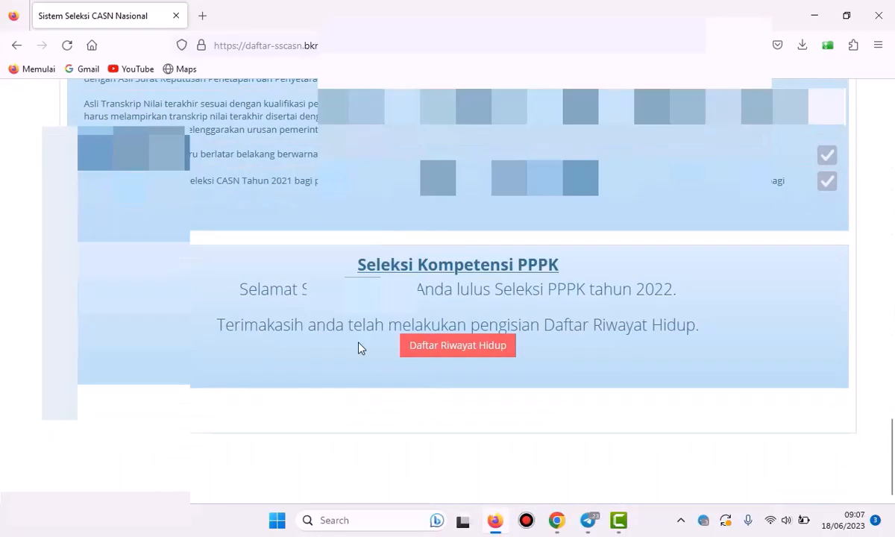